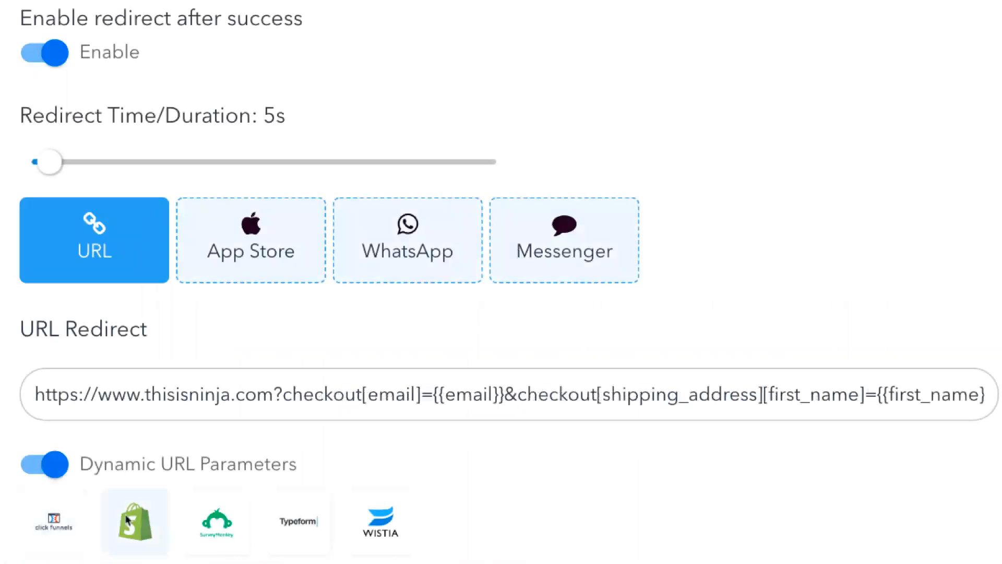
Try the SurveyMonkey, ClickFunnels and Shopify presets on the redirect URL, then remove SurveyMonkey's
left_click(219, 518)
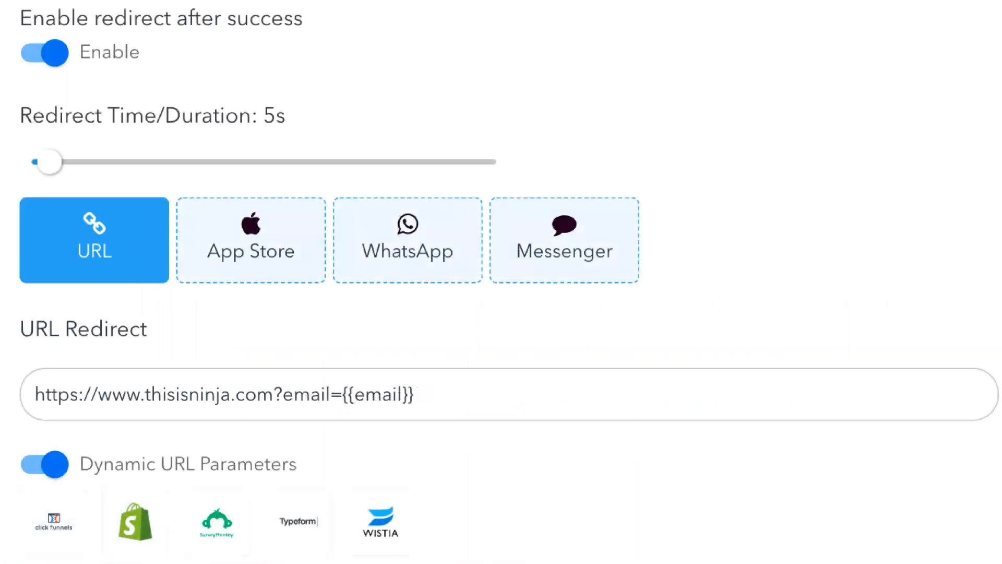
left_click(59, 517)
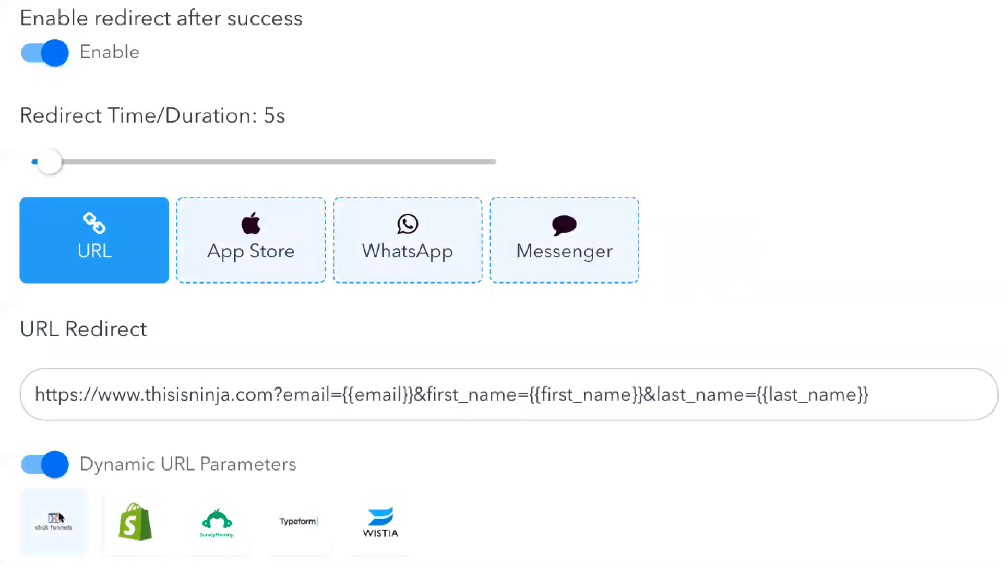
left_click(128, 519)
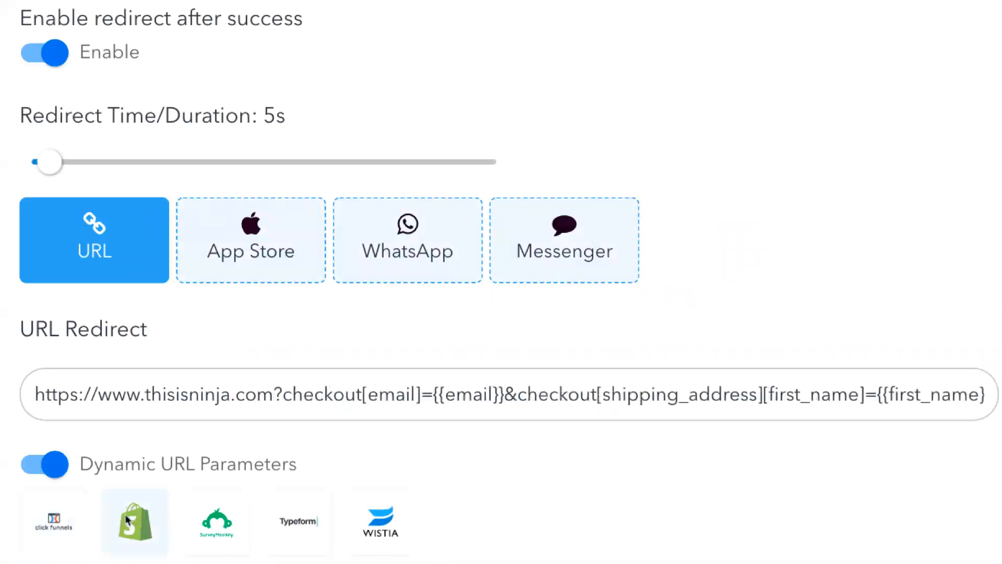
left_click(218, 517)
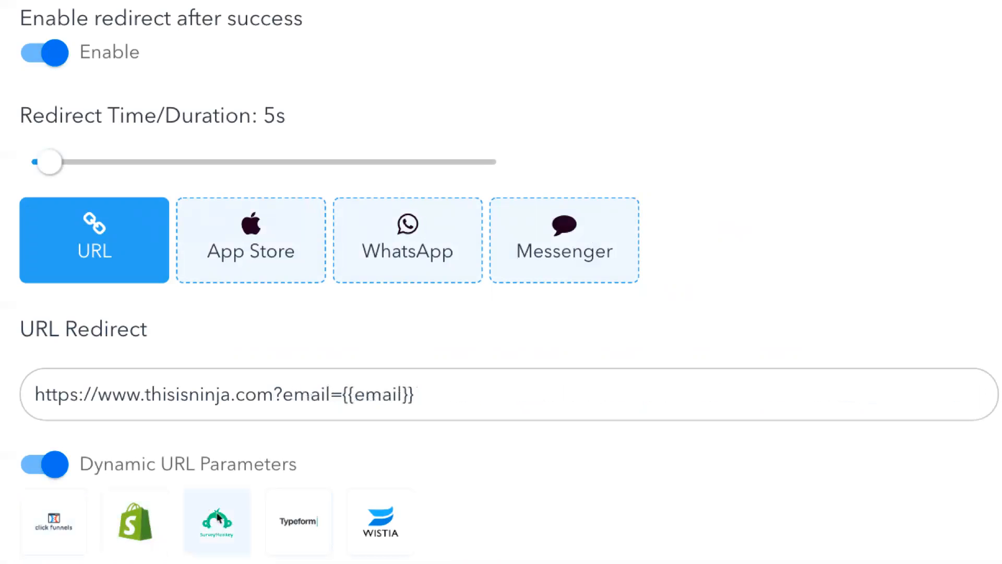
left_click(218, 517)
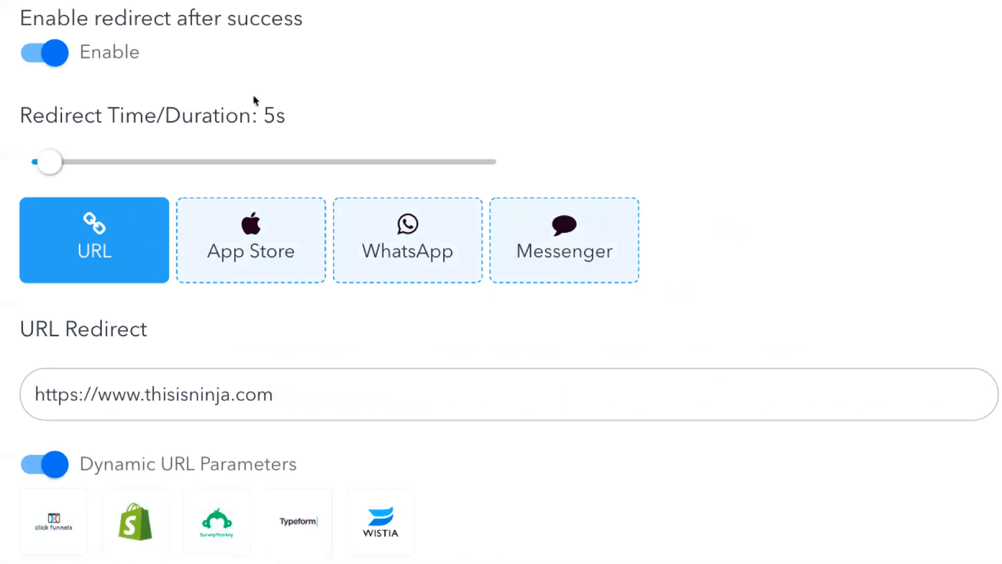
Cycle the presets again, ending on ClickFunnels email, first and last name, then switch desktops
left_click(59, 517)
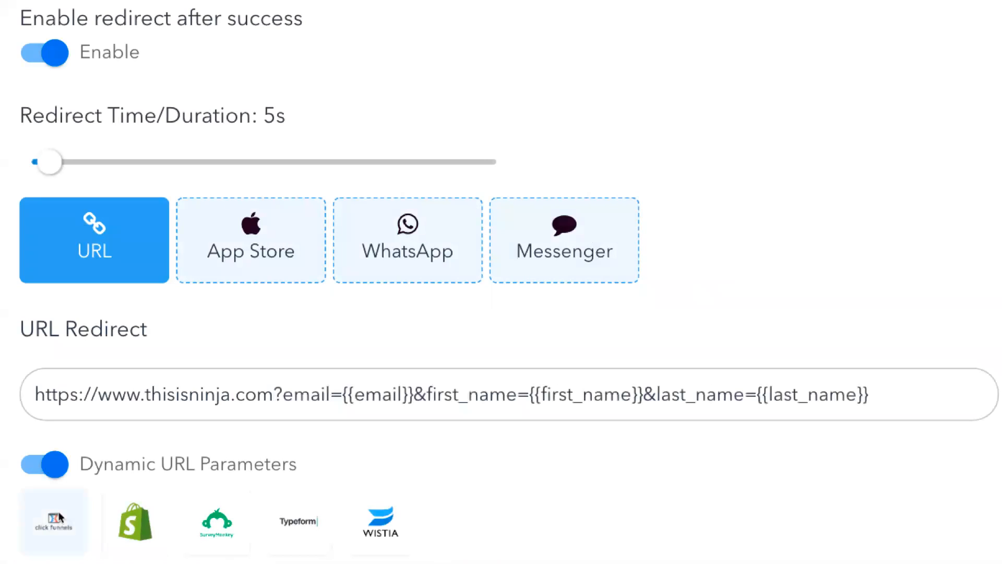
left_click(128, 521)
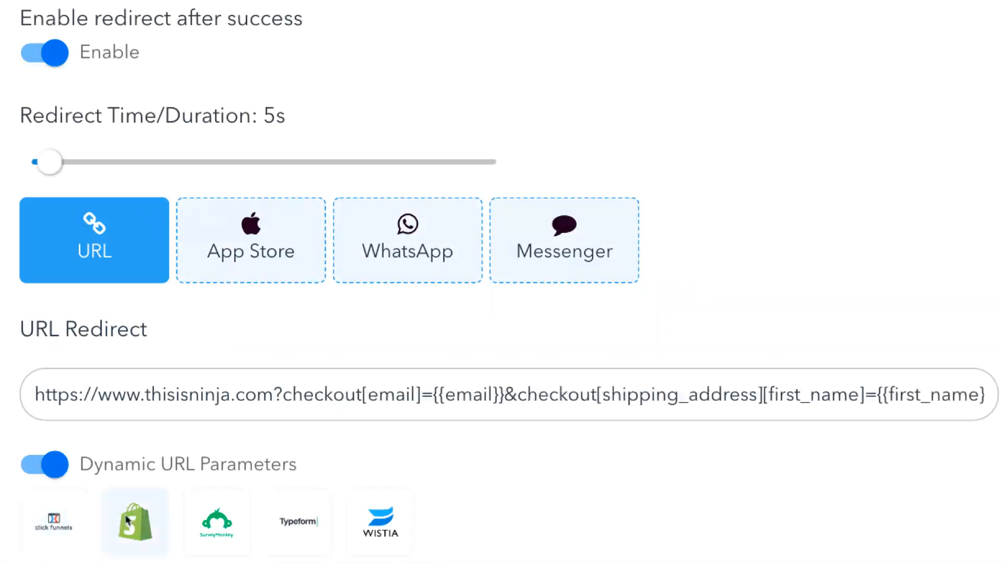
left_click(218, 516)
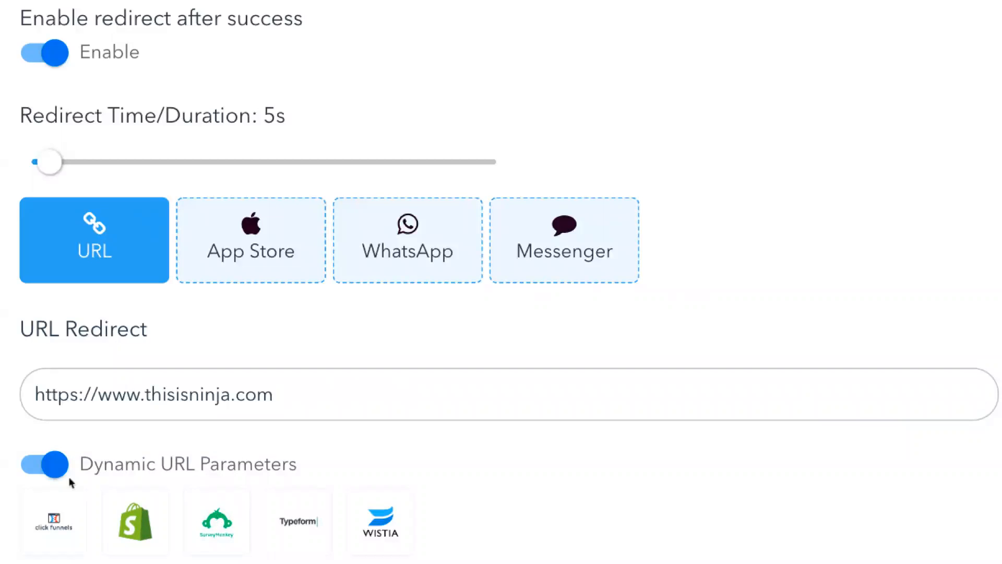
left_click(59, 516)
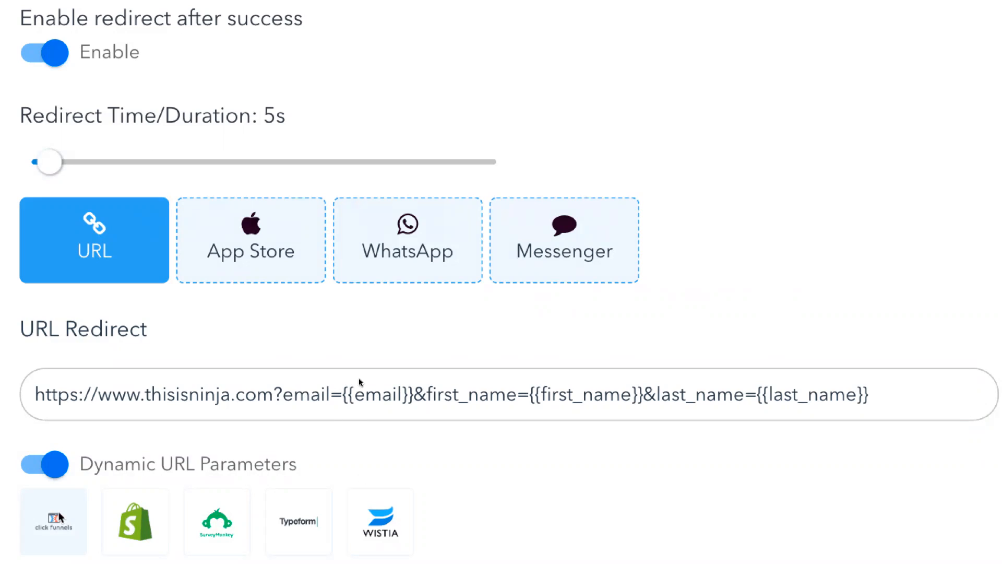
key("ctrl+Left")
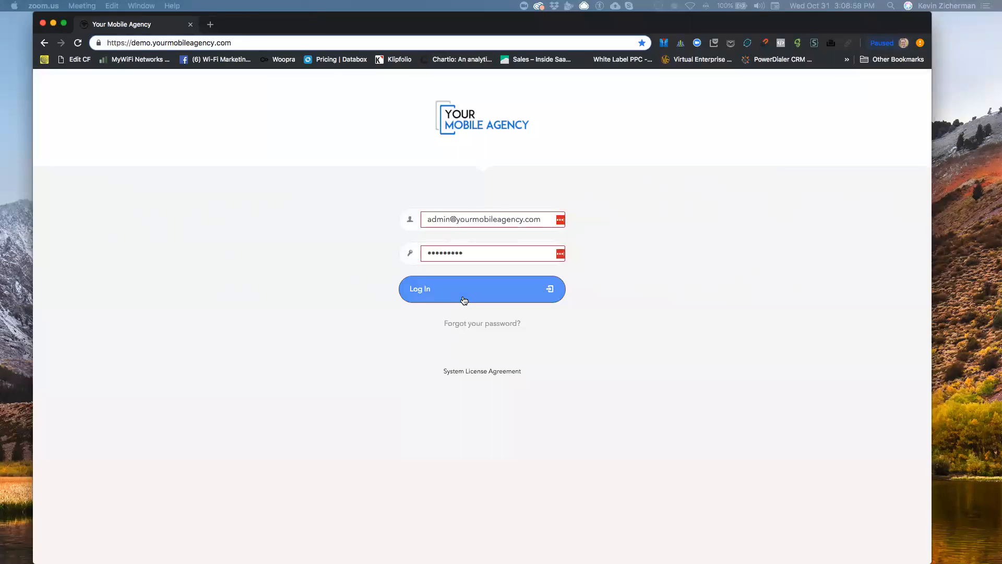
Log in, go to Campaigns and add a new campaign, opening My Campaign's editor
left_click(464, 299)
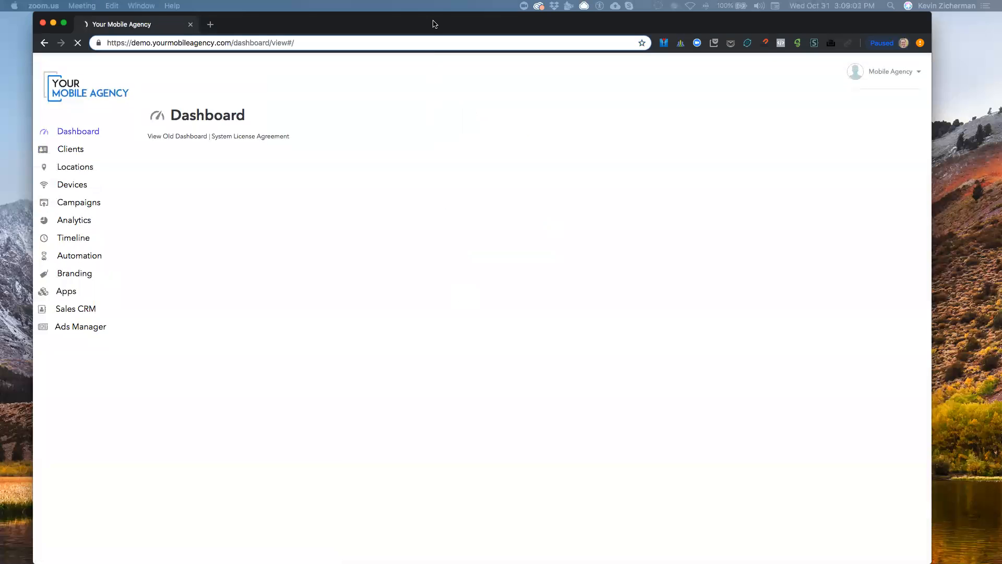
left_click(418, 29)
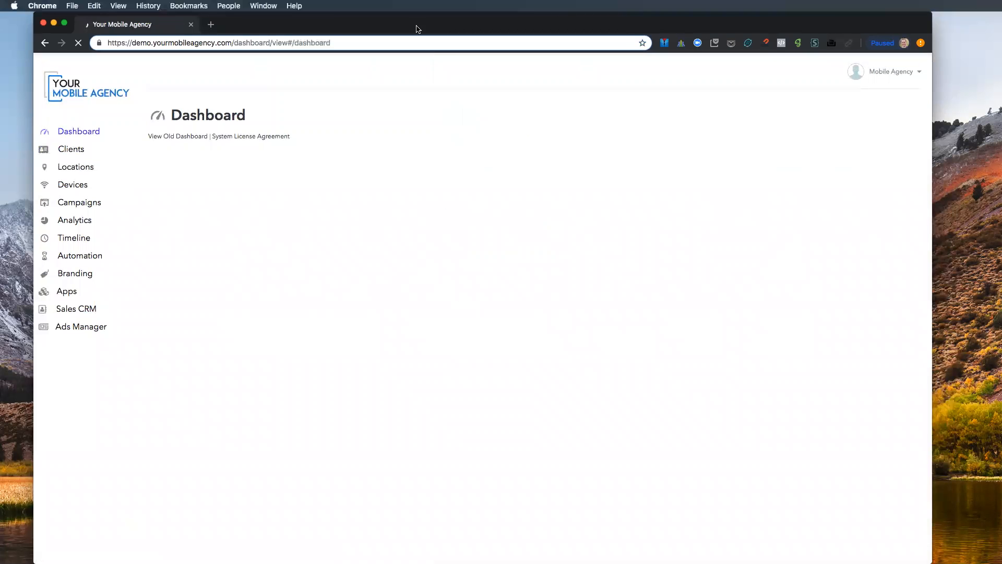
left_click_drag(418, 30, 423, 29)
left_click(78, 197)
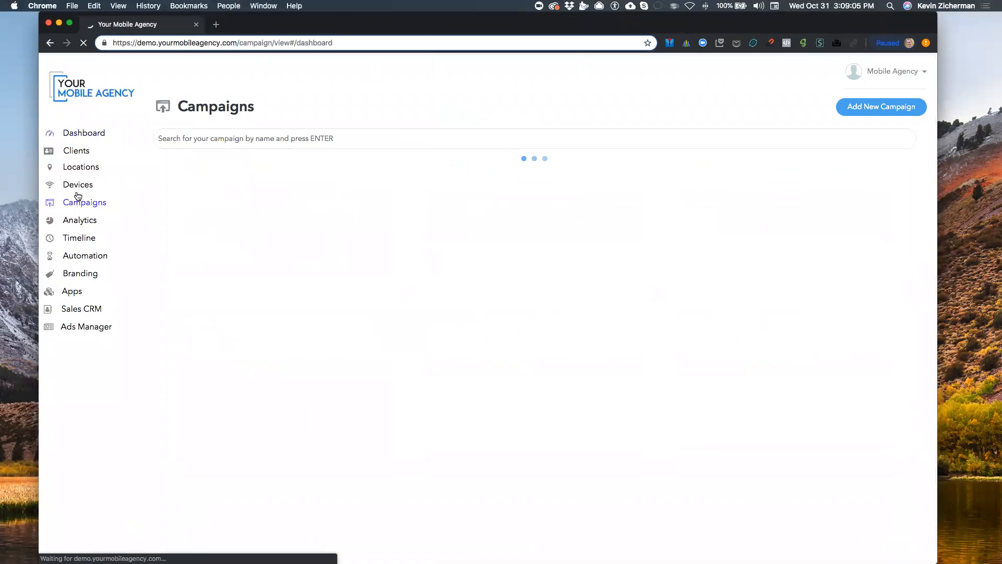
left_click(862, 120)
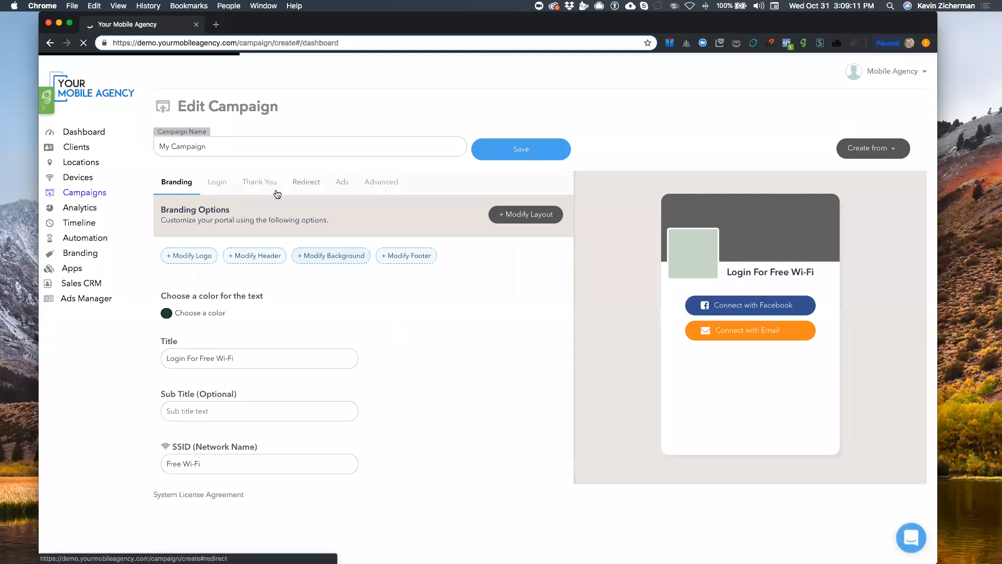
On the Redirect tab, enable redirect after success at 5s and choose the URL option
left_click(312, 183)
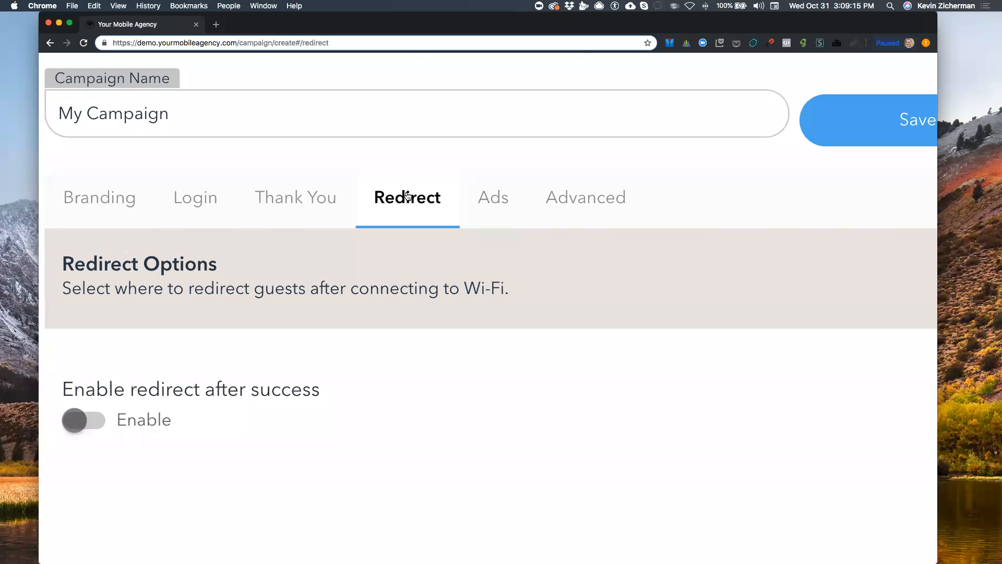
scroll(187, 328, "down", 3)
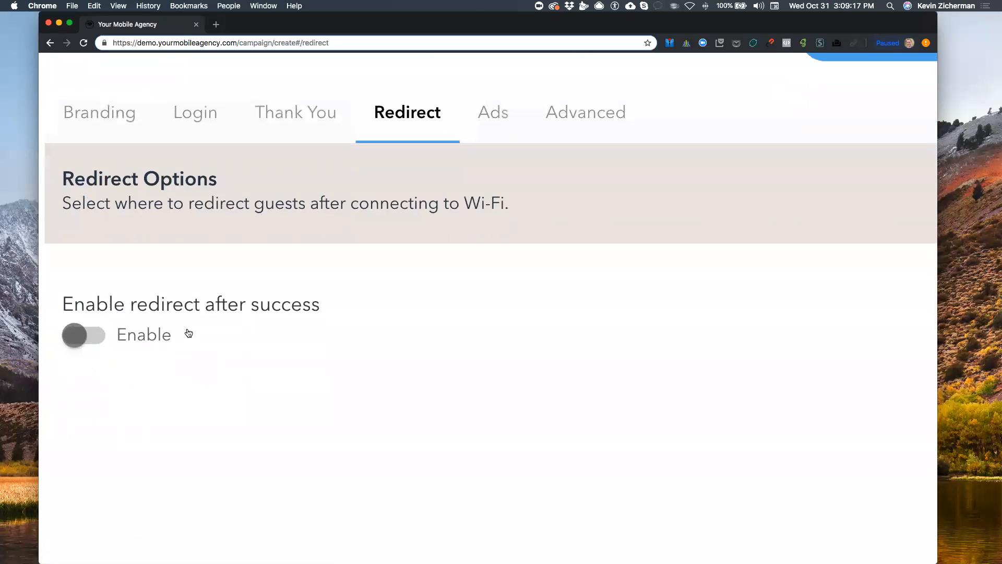
left_click(96, 342)
scroll(96, 343, "down", 5)
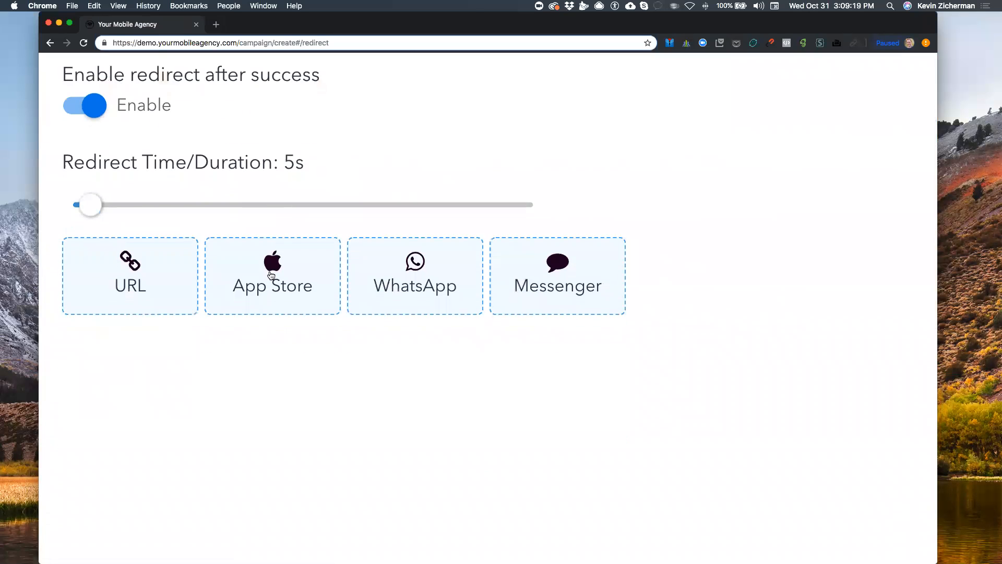
left_click(140, 257)
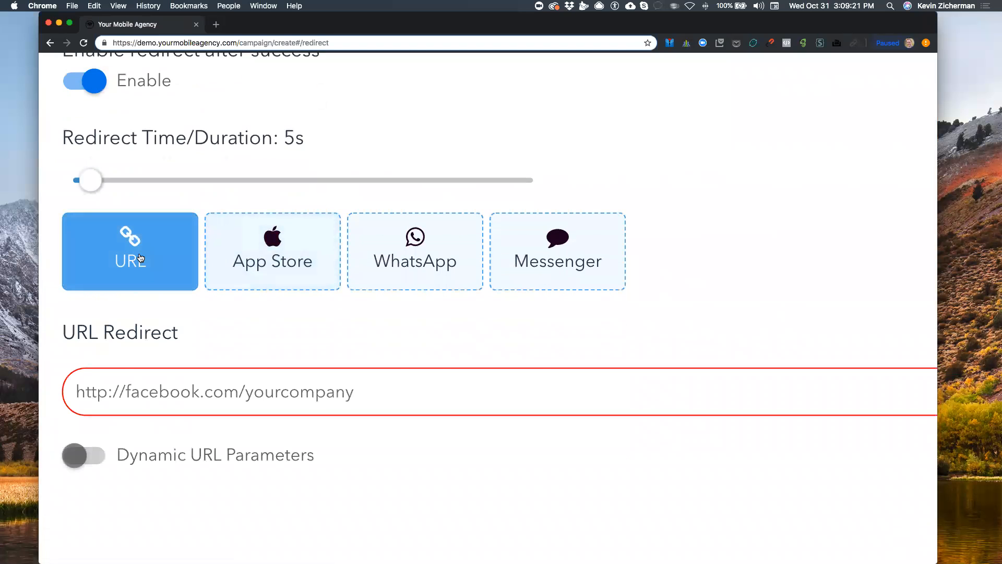
scroll(129, 251, "down", 2)
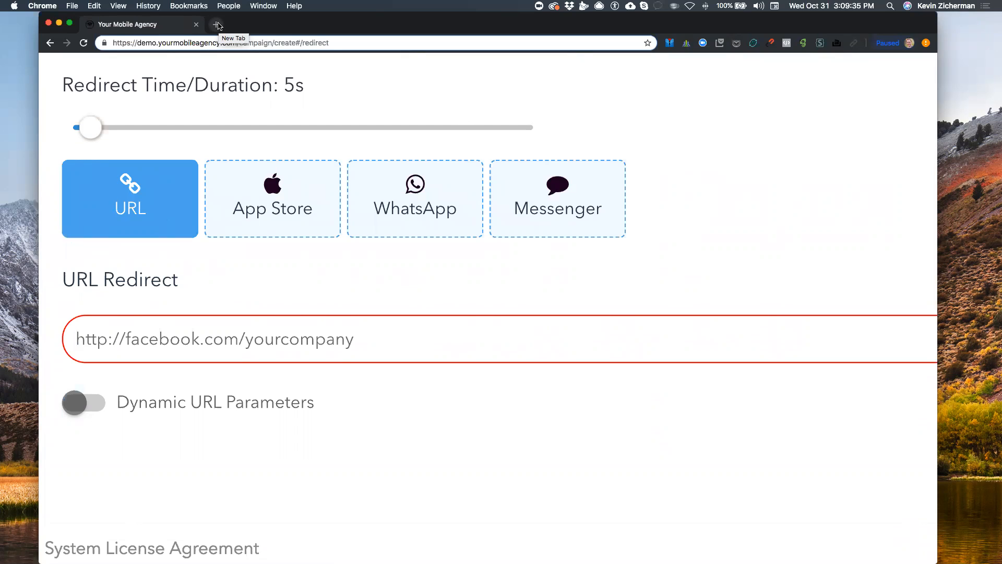
Open mywifinetworks.com in a new tab and reach the Agency plan's free-trial signup via Pricing
type("http://")
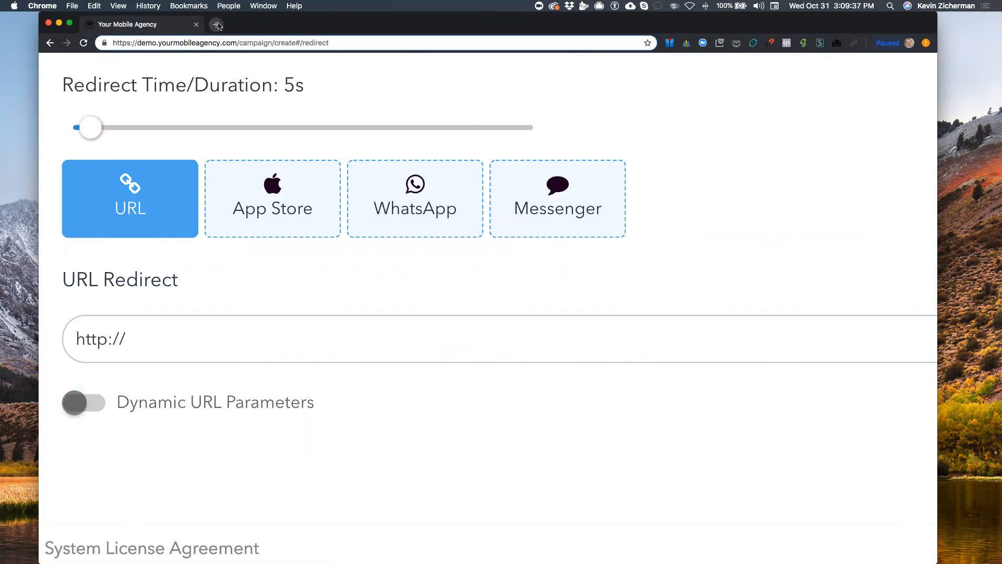
left_click(218, 24)
left_click(321, 24)
scroll(262, 313, "down", 3)
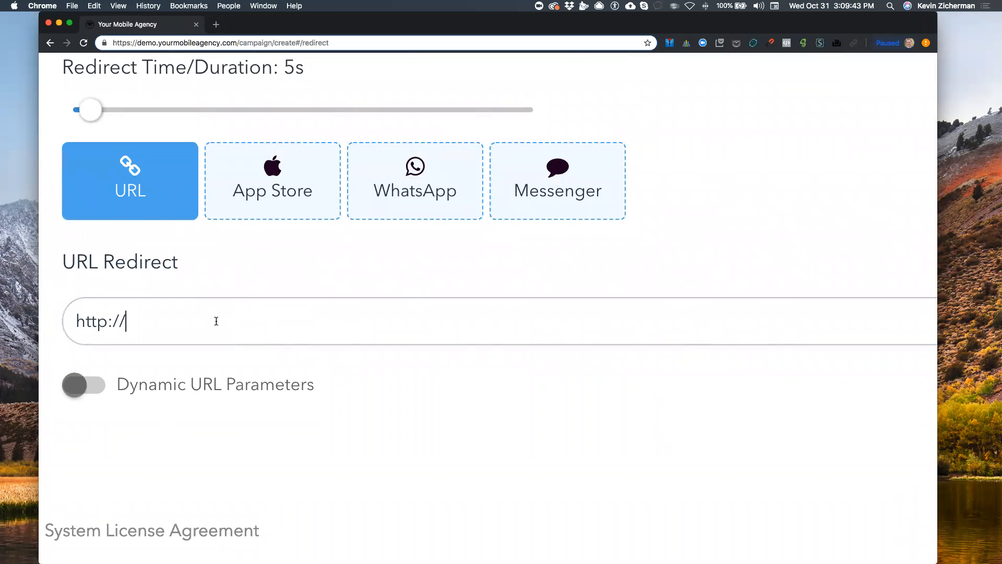
left_click(217, 24)
type("www.wifi")
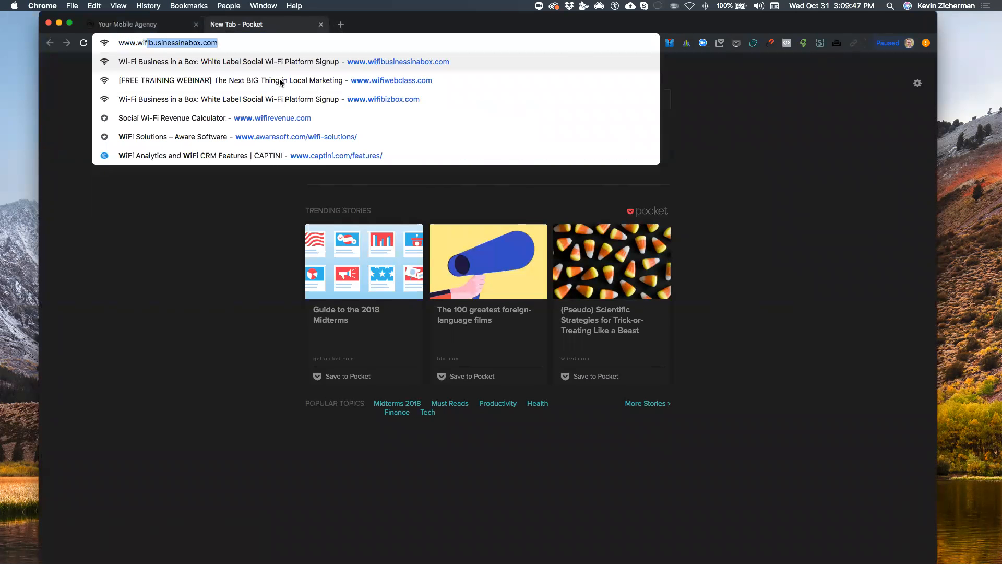
key("BackSpace")
key("BackSpace")
key("BackSpace")
key("BackSpace")
key("BackSpace")
type("mywifin")
key("Return")
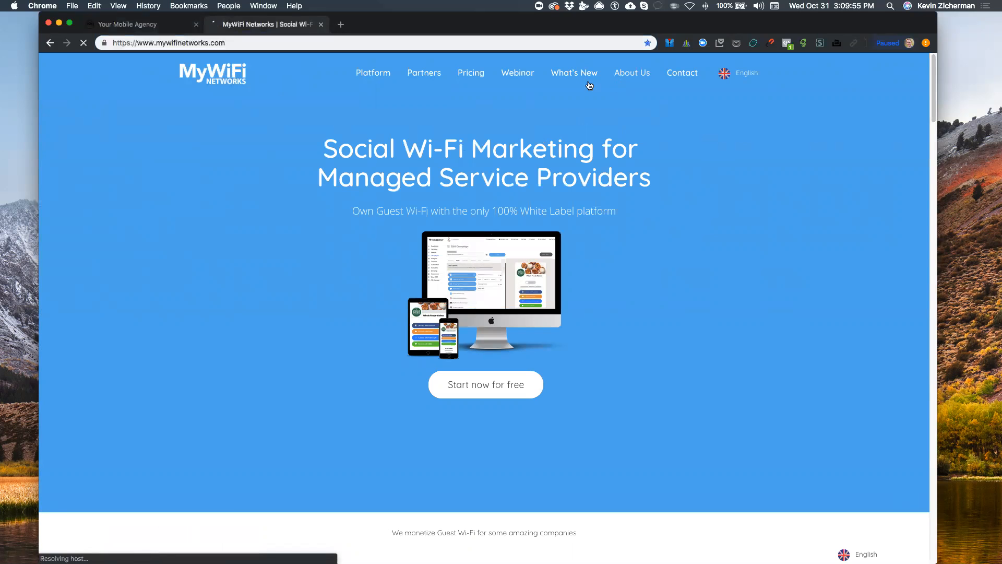
left_click(470, 76)
scroll(485, 384, "down", 1)
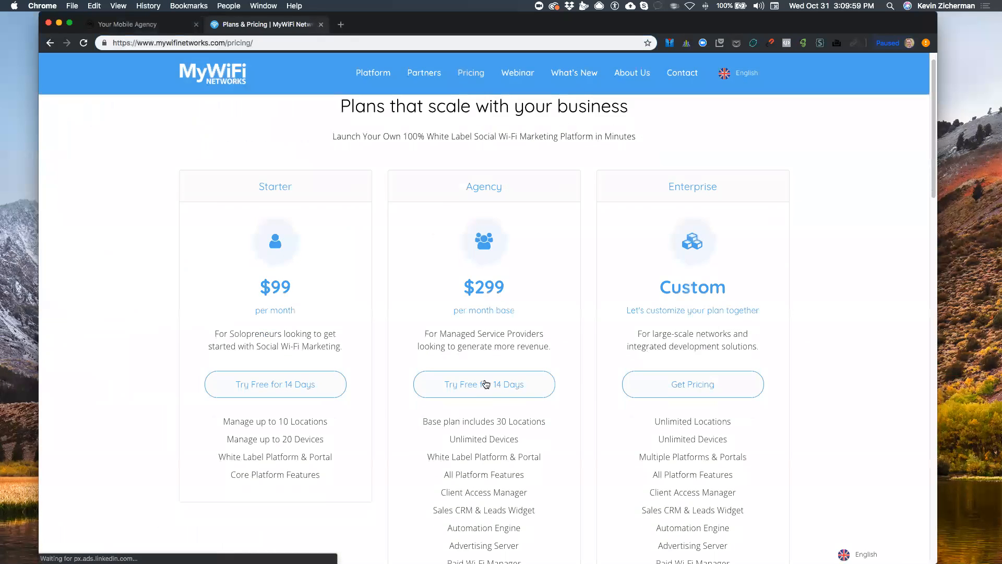
left_click(486, 383)
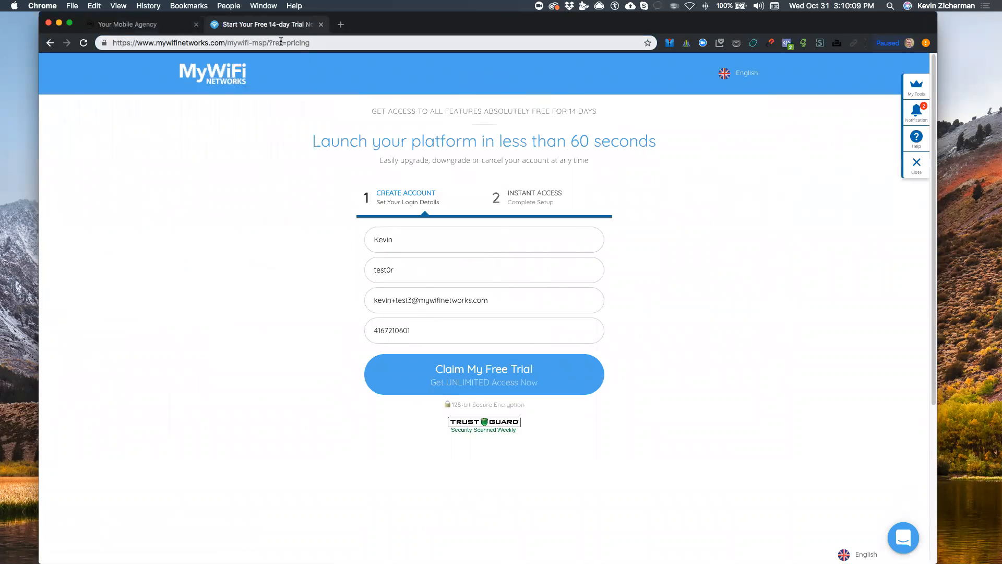
left_click_drag(268, 42, 93, 42)
key("super+c")
key("BackSpace")
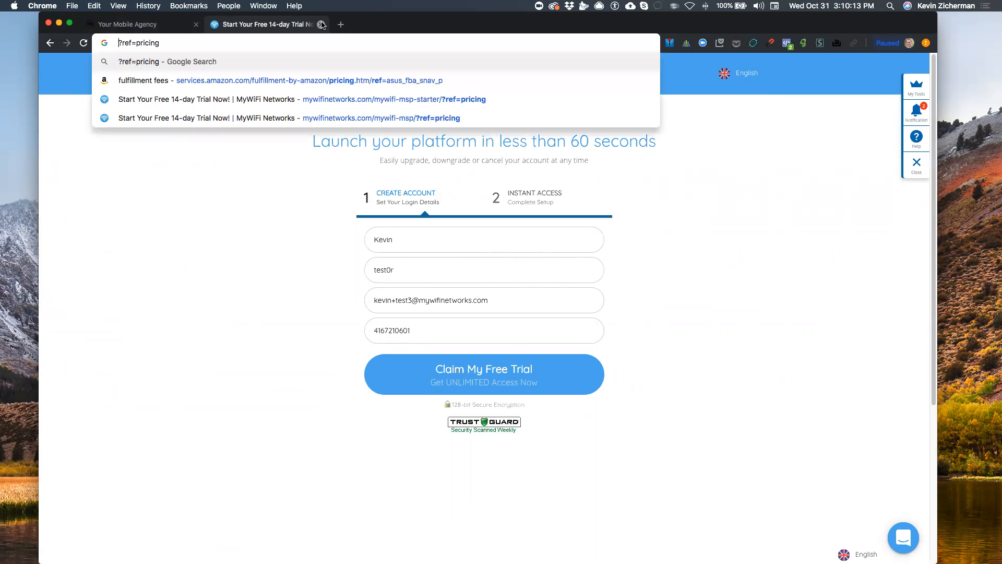
left_click(321, 25)
left_click(233, 320)
key("super+a")
key("super+v")
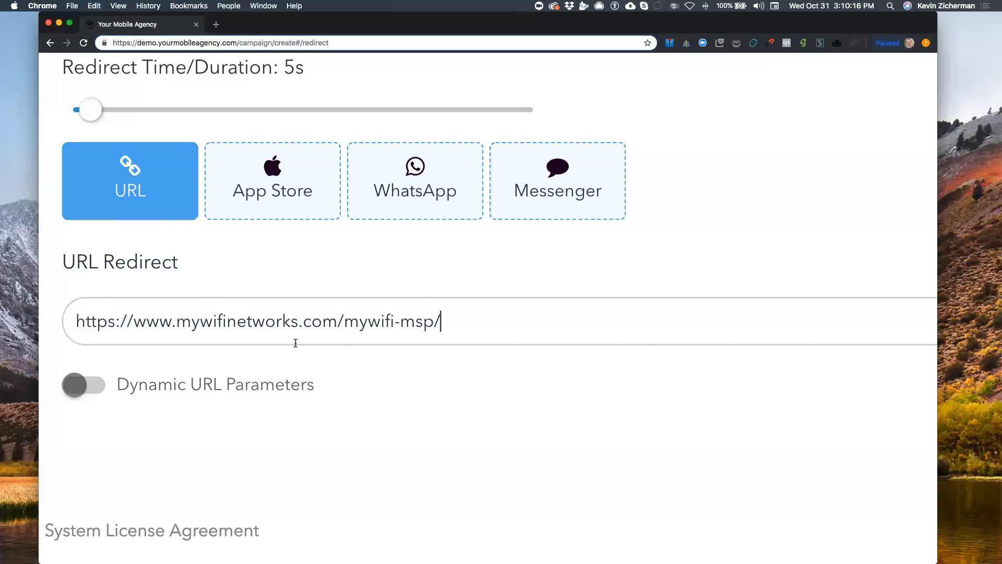
Switch on Dynamic URL Parameters and view the Available Parameters list of social user data
left_click(94, 386)
scroll(441, 369, "down", 2)
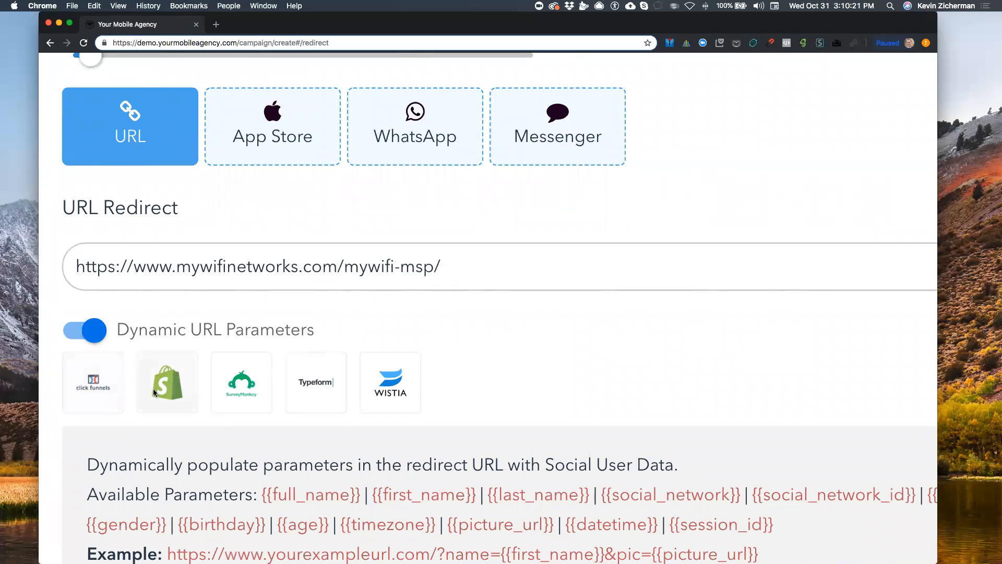
scroll(385, 391, "down", 5)
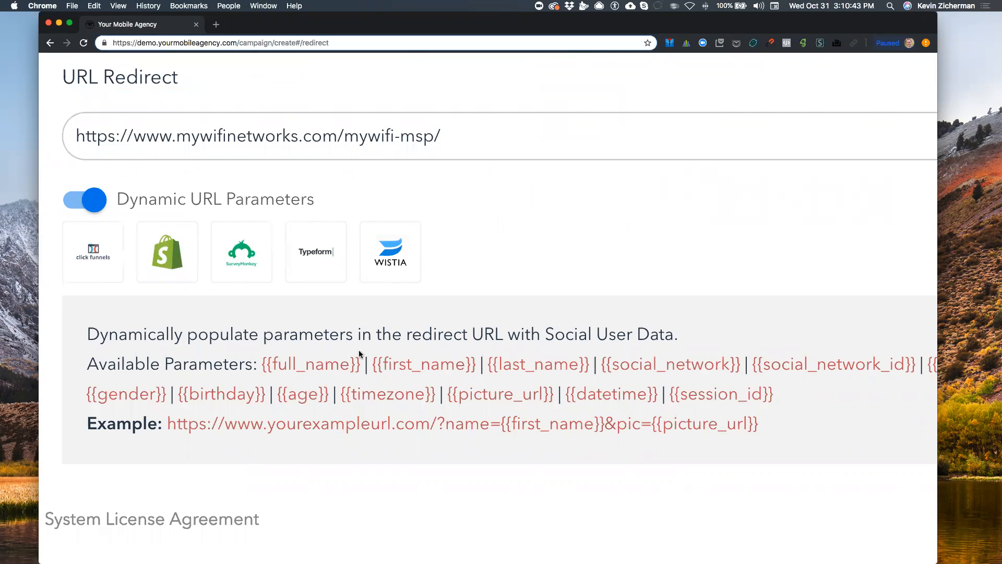
Append ClickFunnels, then Shopify checkout parameters passing the guest's email and shipping first name
left_click_drag(168, 424, 802, 428)
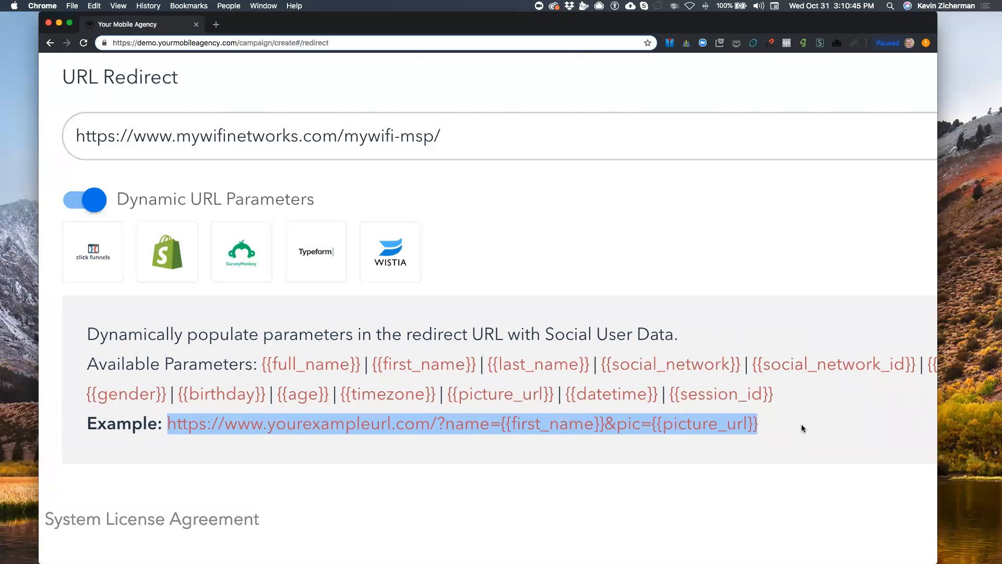
left_click(802, 428)
left_click(86, 258)
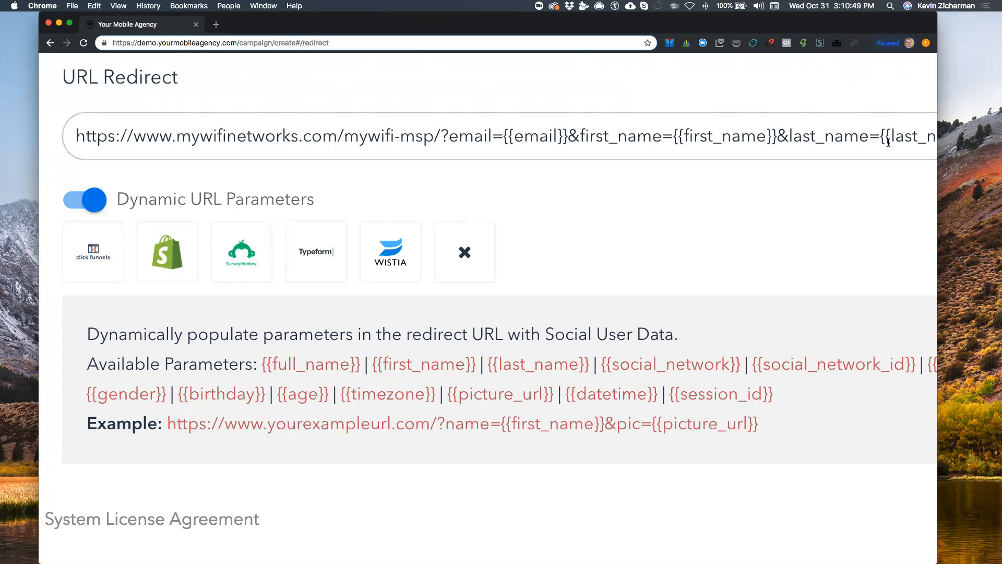
left_click(157, 261)
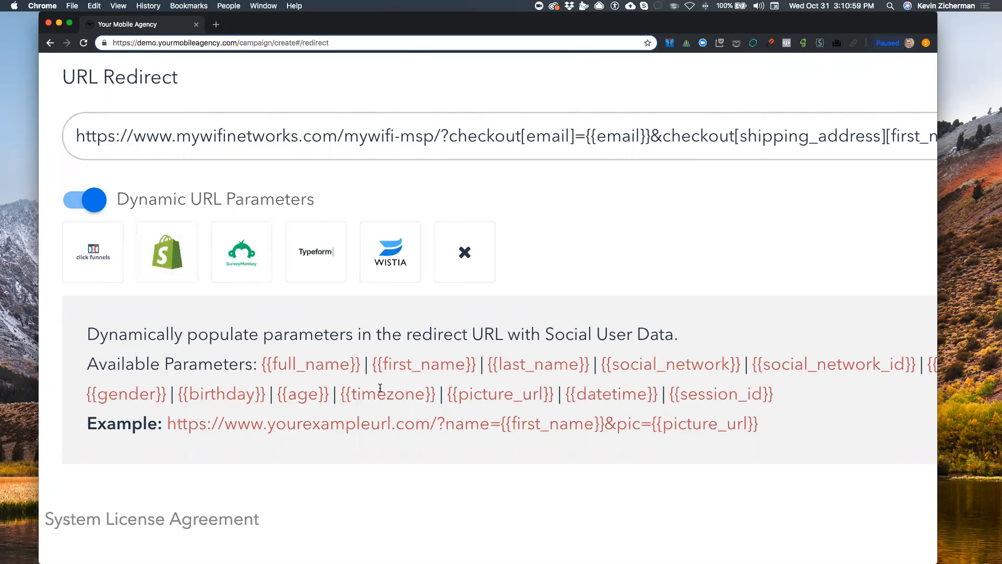
scroll(334, 372, "down", 3)
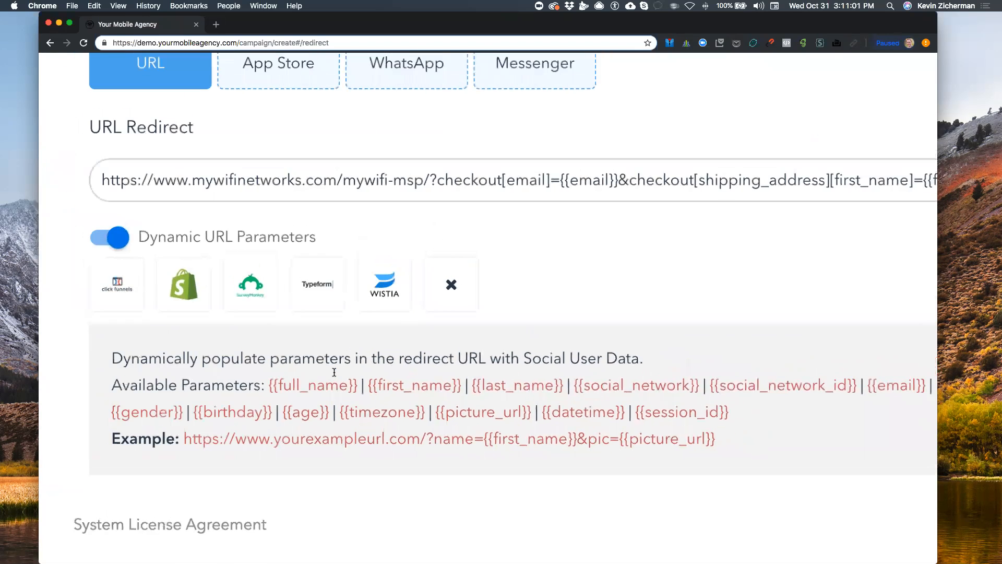
scroll(334, 375, "right", 1)
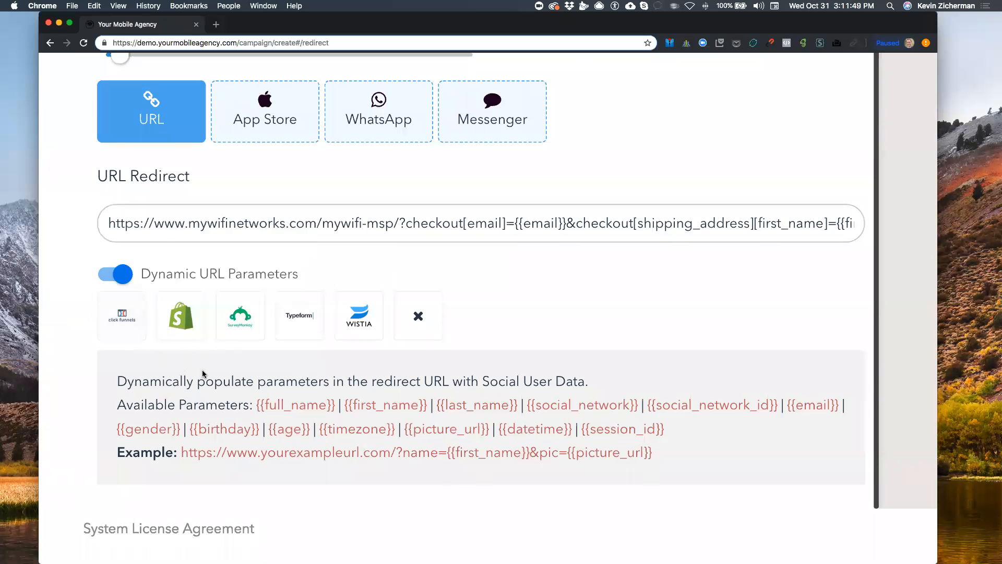
scroll(202, 369, "up", 10)
left_click_drag(220, 231, 52, 218)
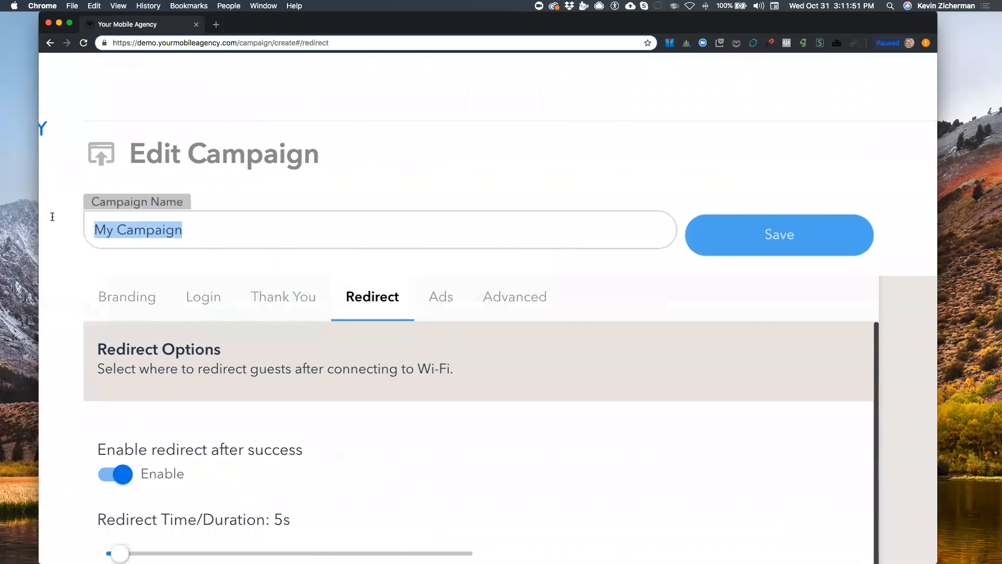
Name the campaign 'CF redirect test' and save it
type("CF redirect test")
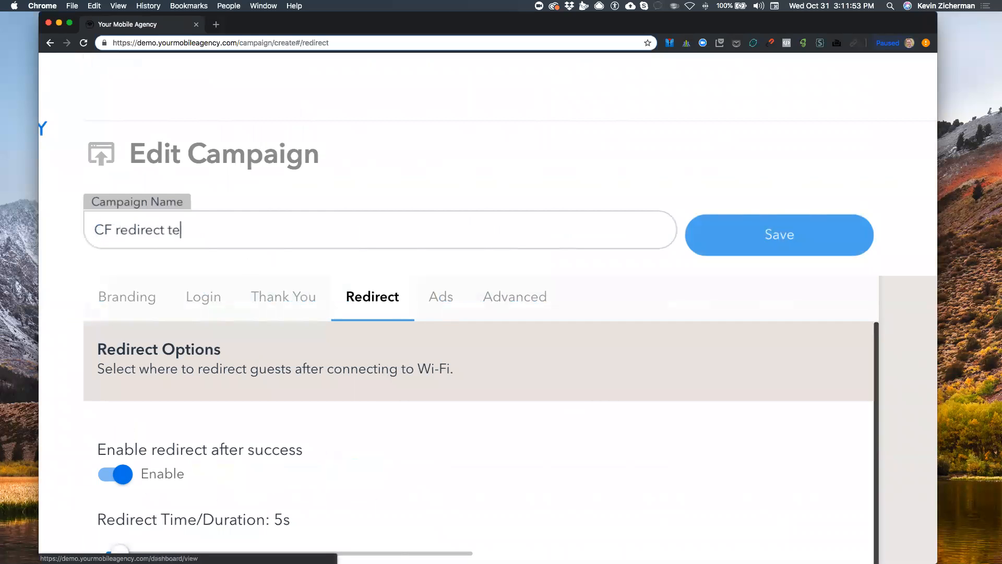
left_click(788, 241)
scroll(784, 240, "down", 5)
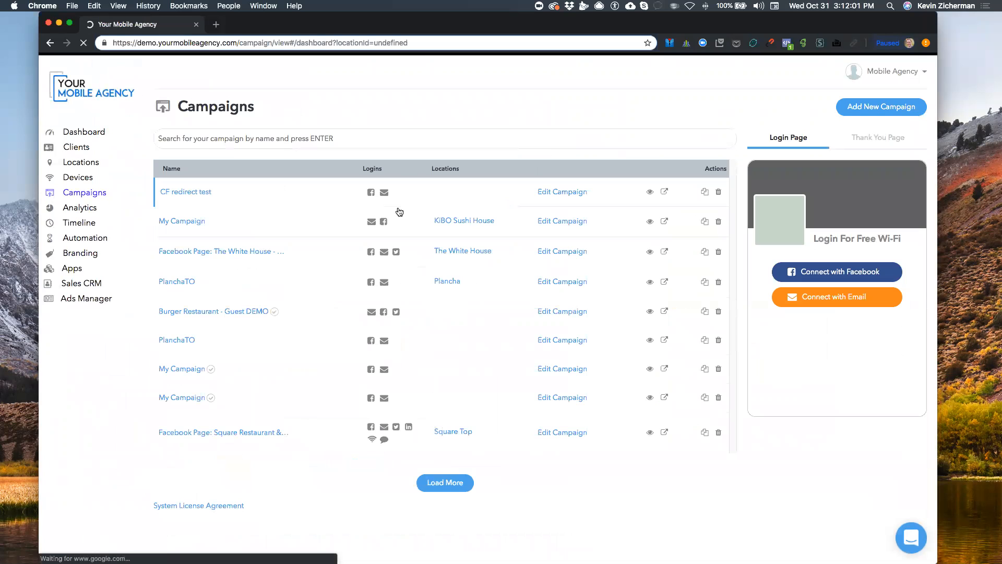
Preview the CF redirect test login, accept terms and connect with a guest email address
left_click(664, 192)
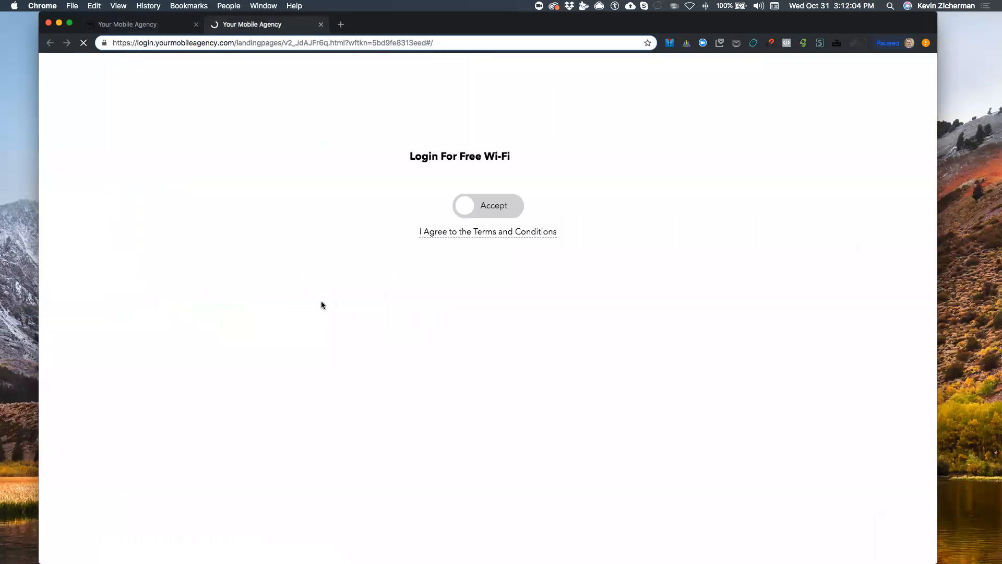
left_click(488, 206)
left_click(481, 243)
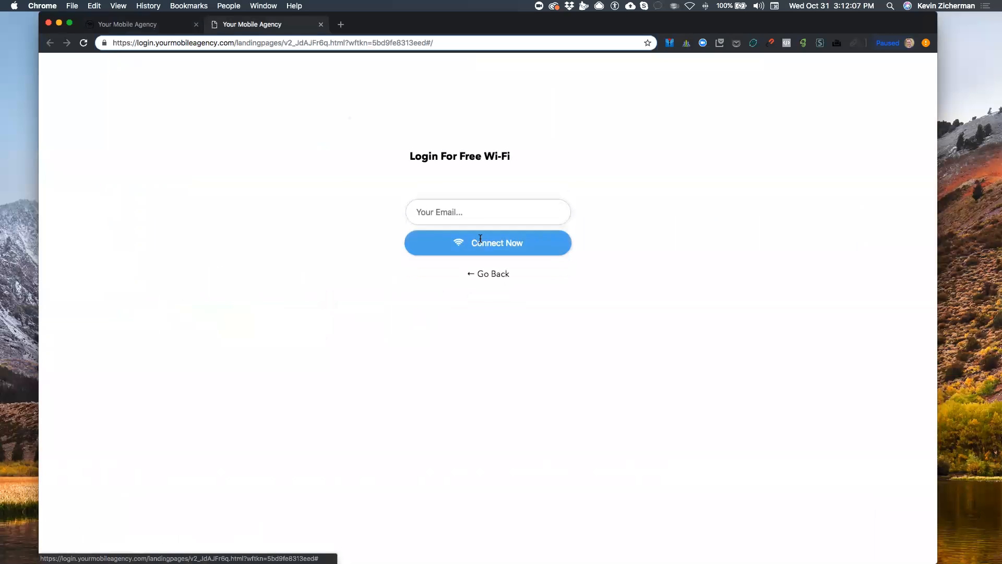
left_click(479, 210)
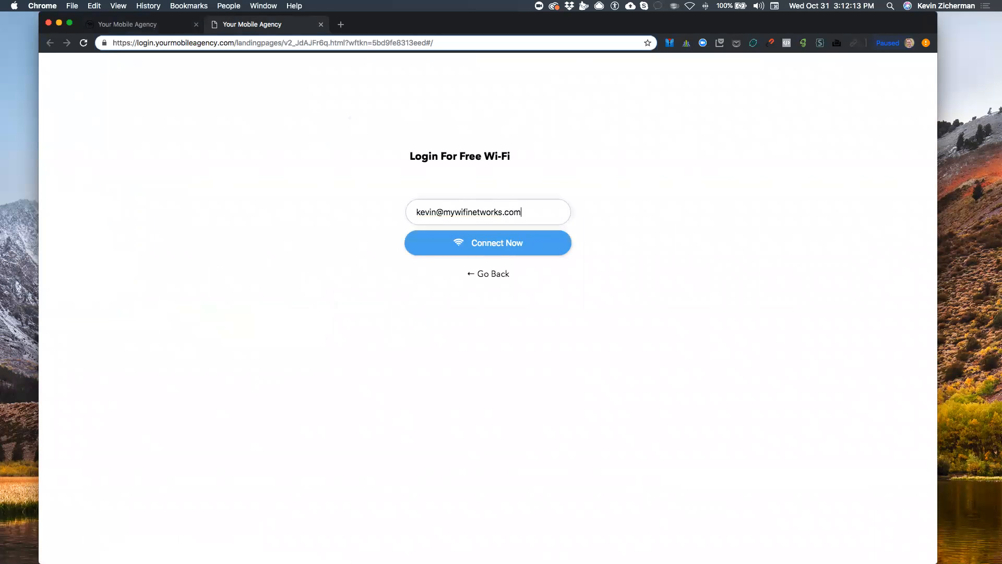
left_click(413, 250)
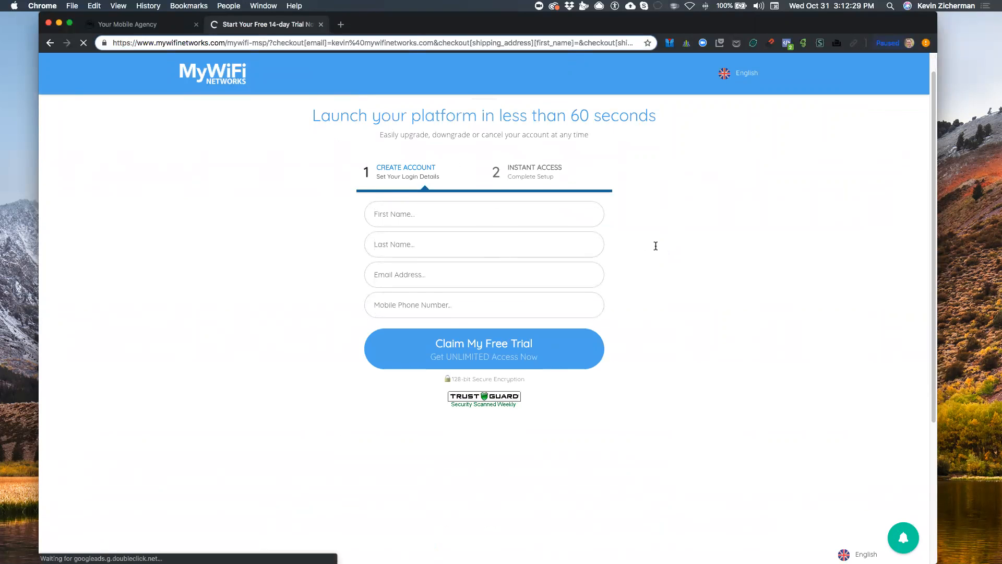
Go to shop.mywifi.io in the browser
left_click(318, 42)
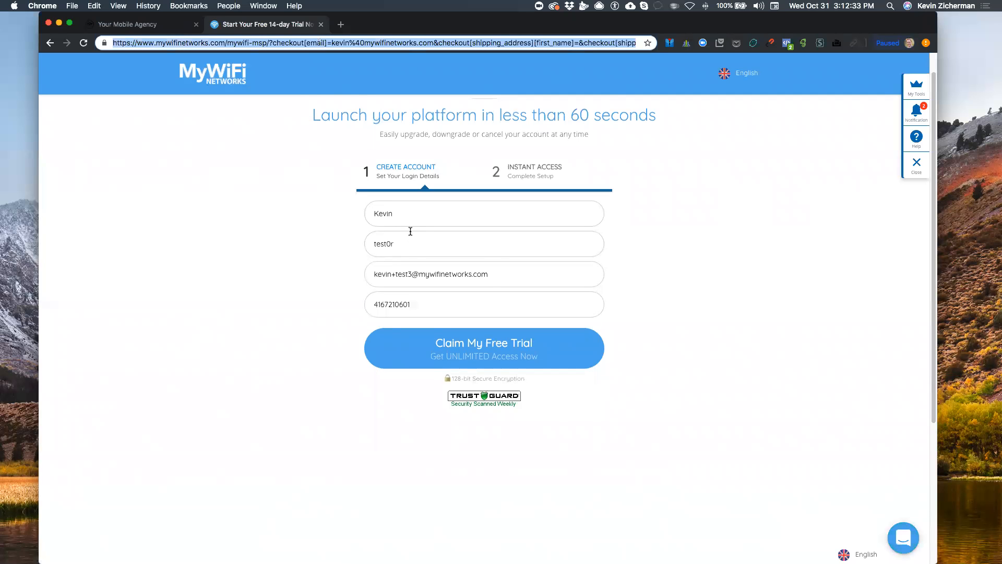
type("shop.mywifi.io")
key("Return")
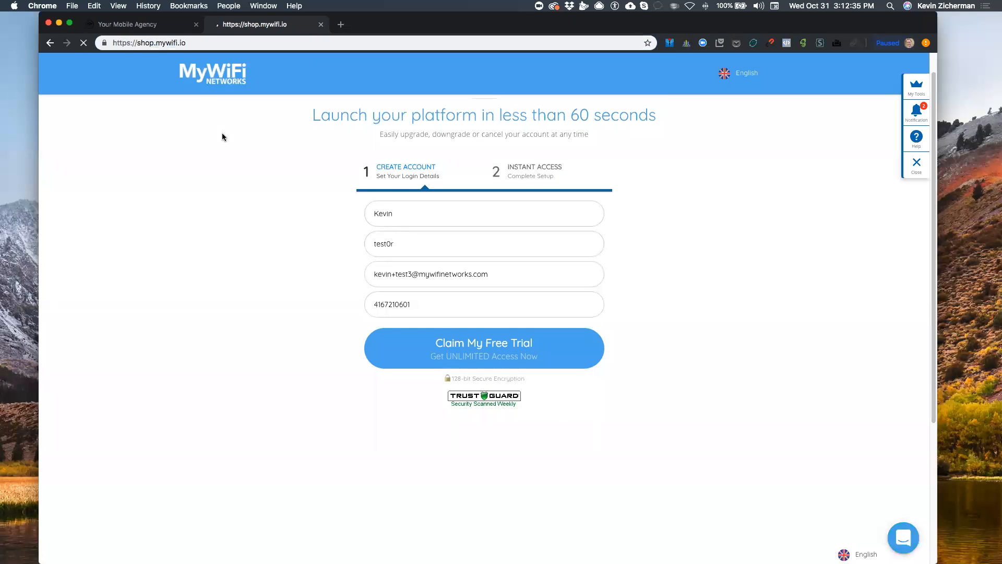
Add a new campaign named 'Shopify Test' and switch on its redirect after login
left_click(144, 25)
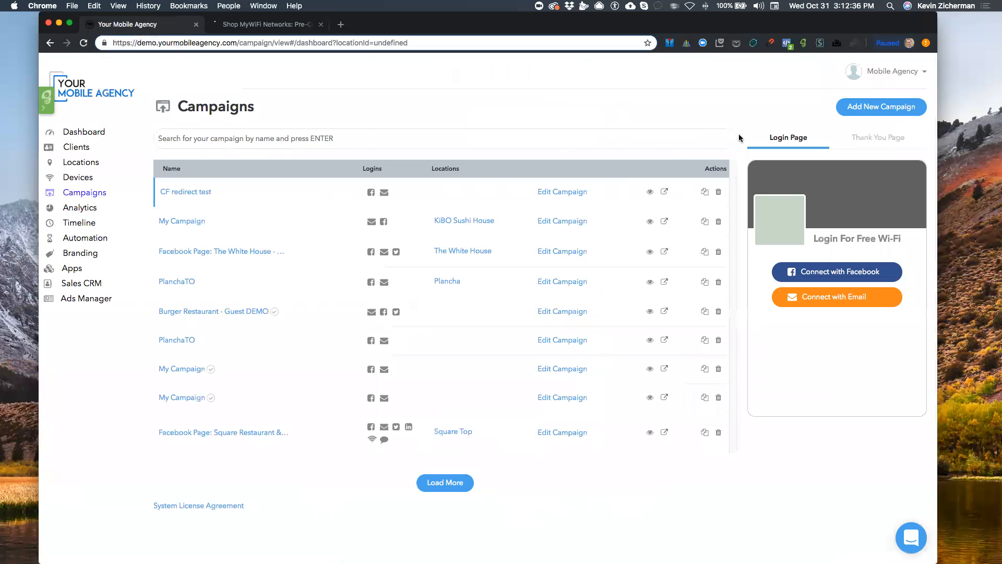
left_click(889, 105)
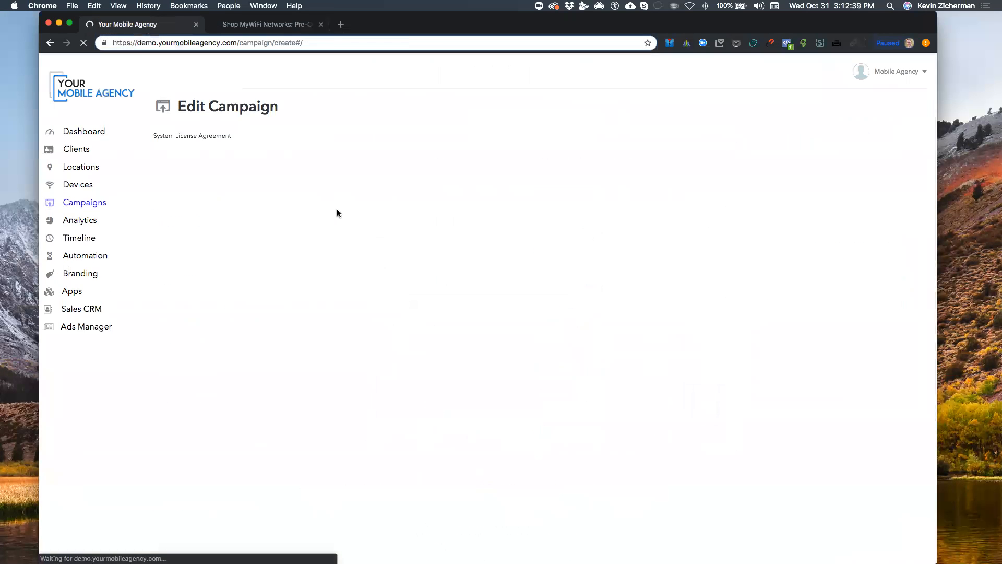
left_click(233, 149)
type("Shopify Test")
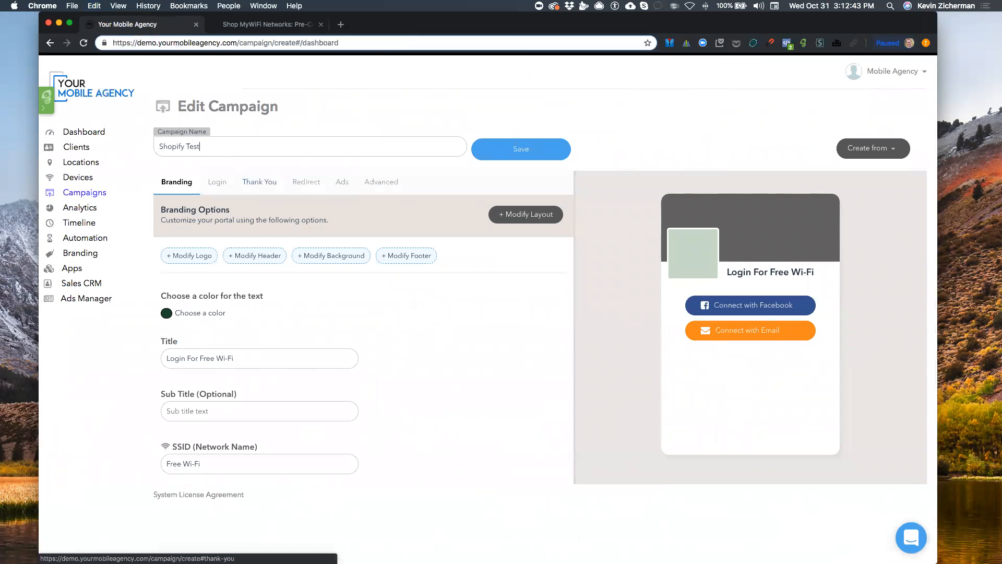
left_click(307, 182)
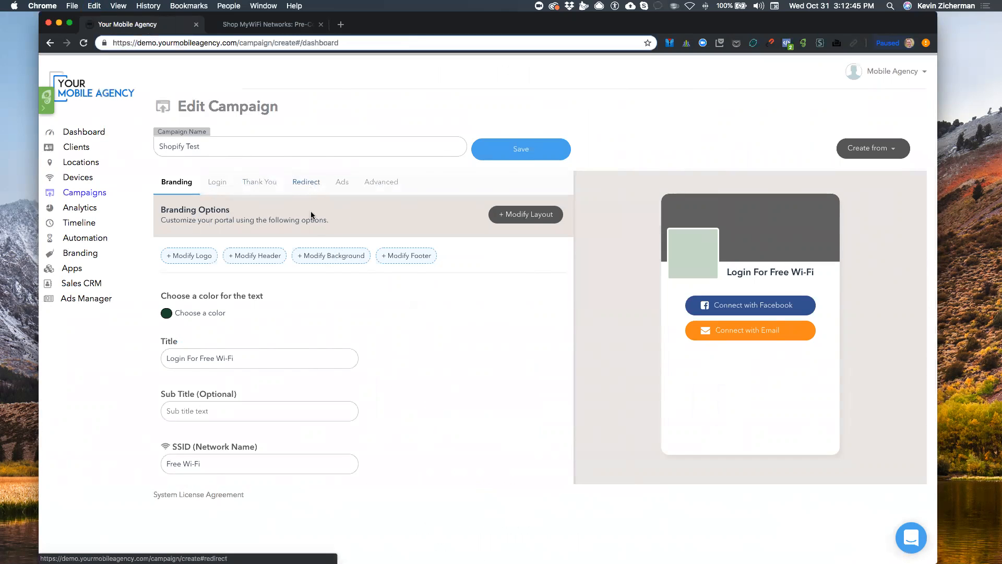
left_click(183, 277)
Set the redirect target to URL and add the Social Powered Hotspot to the shop cart
left_click(196, 348)
left_click(288, 26)
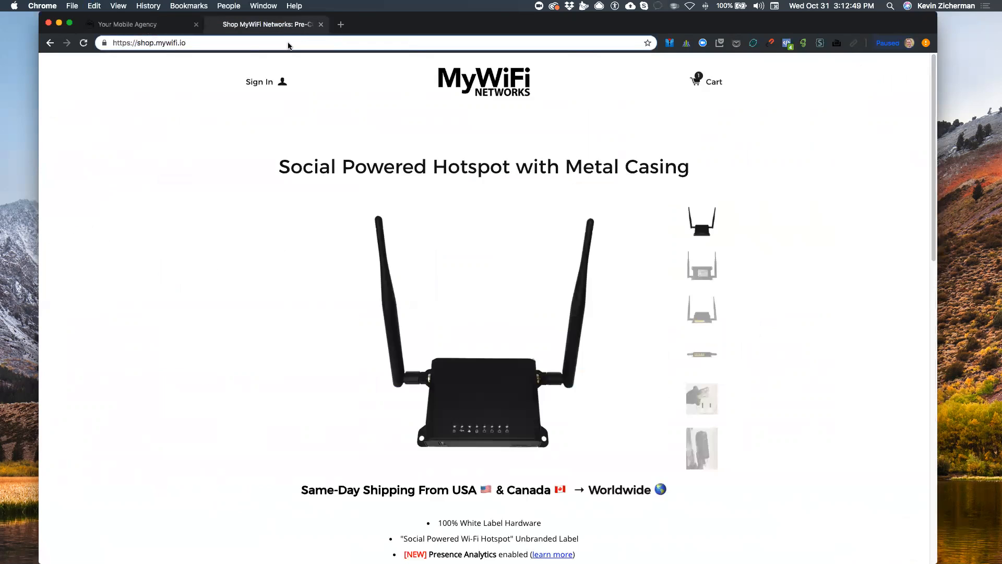
scroll(524, 387, "down", 5)
scroll(523, 385, "down", 10)
left_click(600, 397)
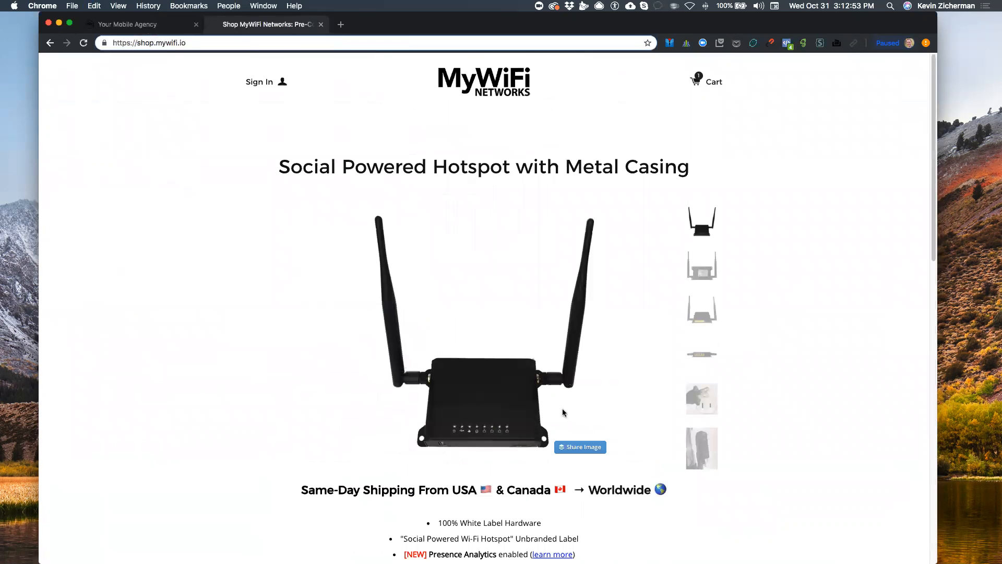
scroll(574, 409, "down", 15)
left_click(590, 403)
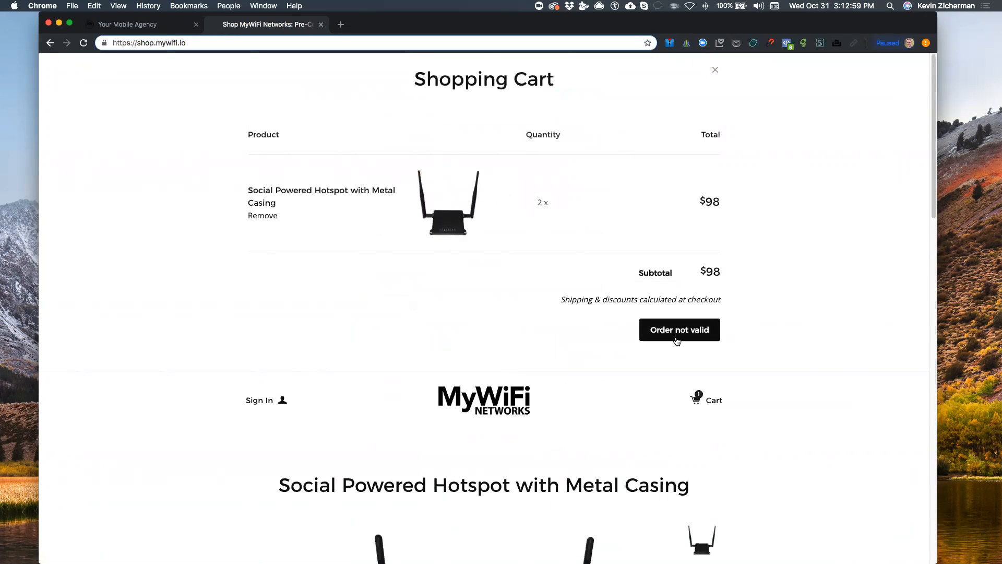
Reduce the cart to one hotspot at $49, check out and select the checkout address
left_click(526, 205)
left_click(683, 333)
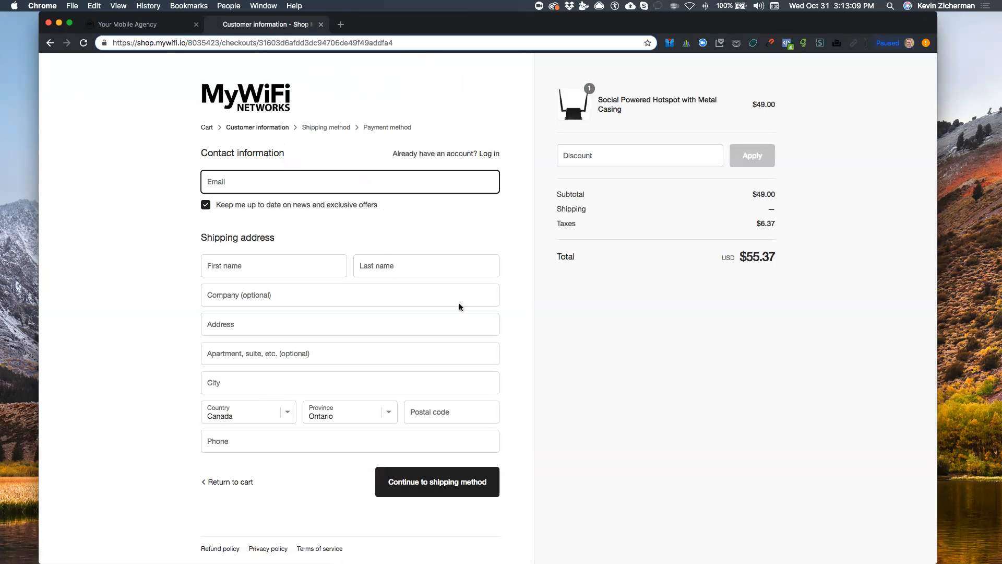
left_click(312, 45)
key("super+c")
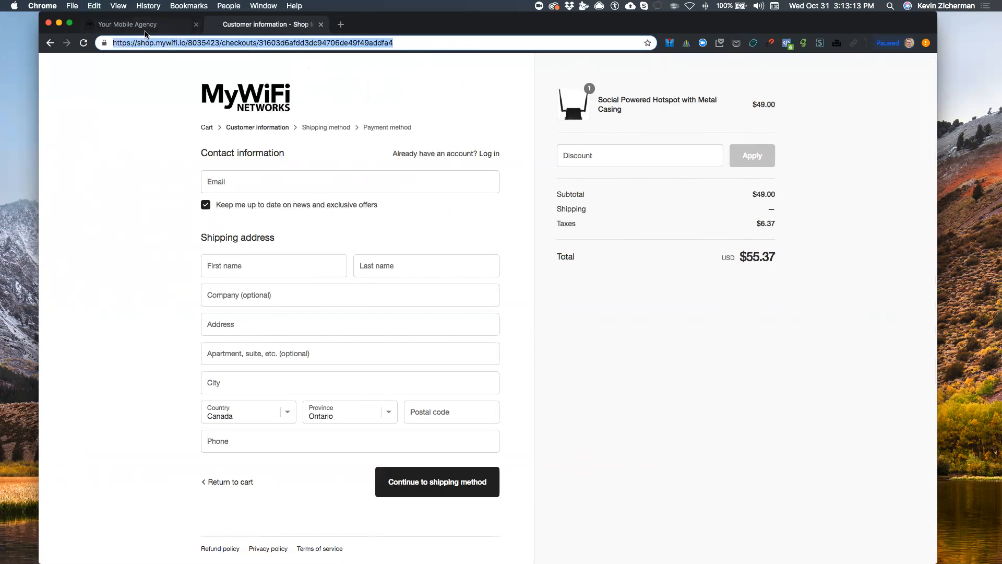
Paste the shop's checkout URL as the redirect and enable Dynamic URL Parameters with the Shopify tile
left_click(174, 27)
key("super+v")
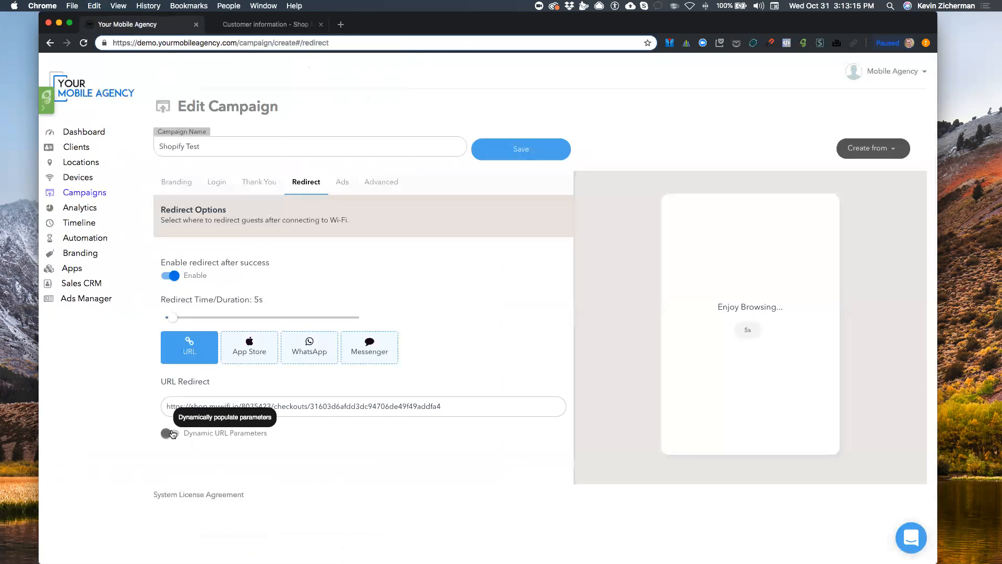
left_click(171, 433)
left_click(209, 459)
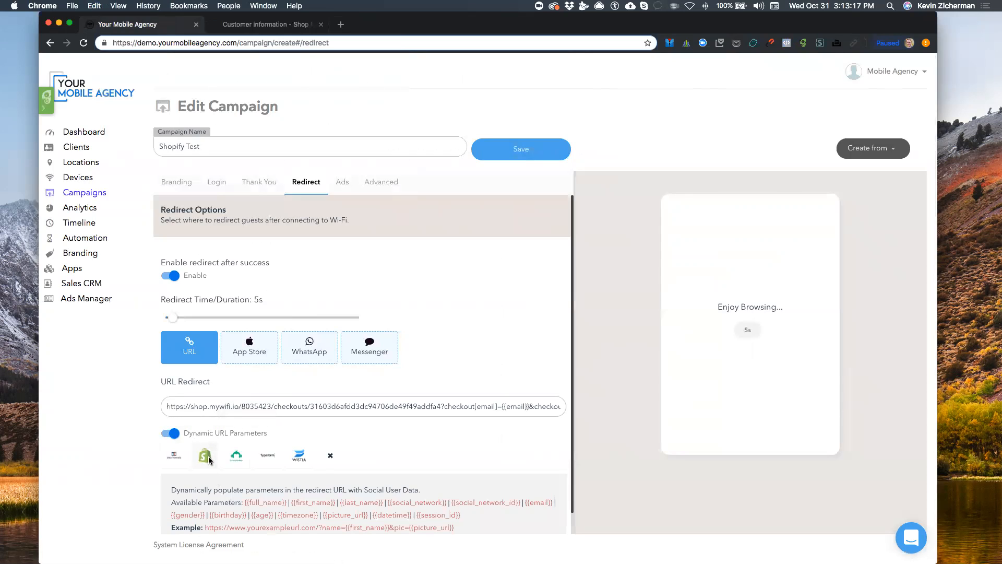
scroll(334, 435, "down", 1)
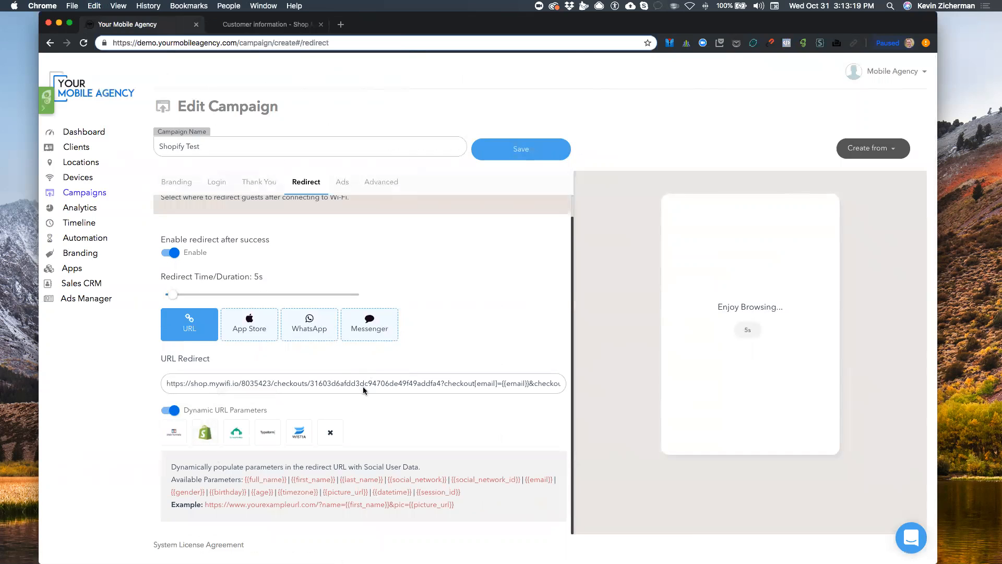
left_click_drag(443, 383, 571, 485)
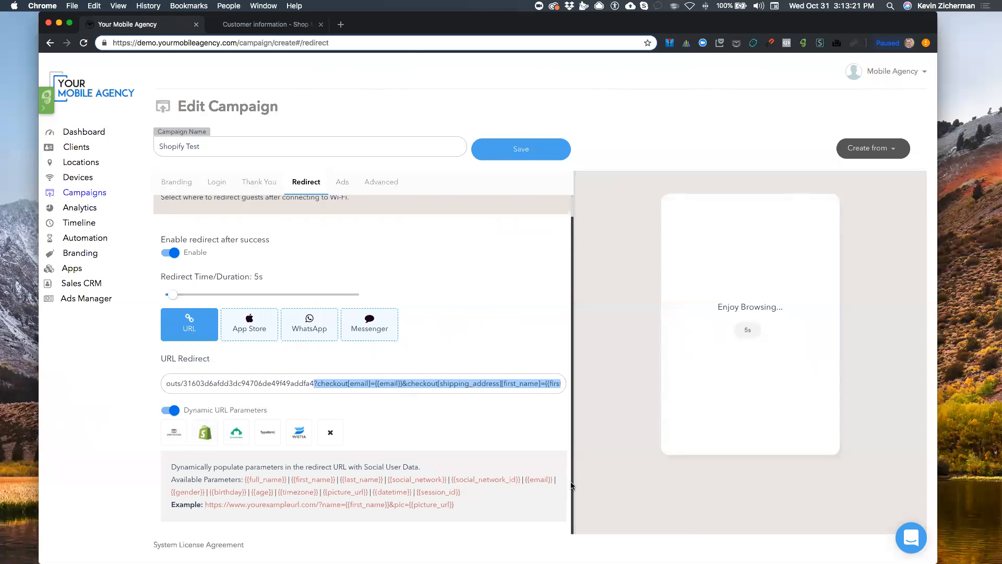
Delete the appended email query from the redirect URL and dock the dynamic-URL support article as a tab
key("BackSpace")
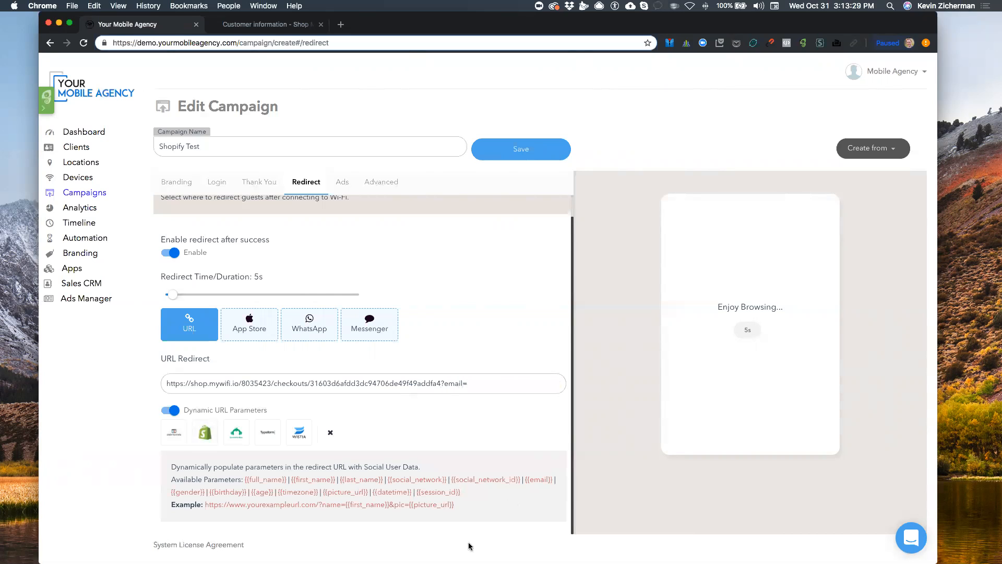
left_click_drag(525, 479, 549, 479)
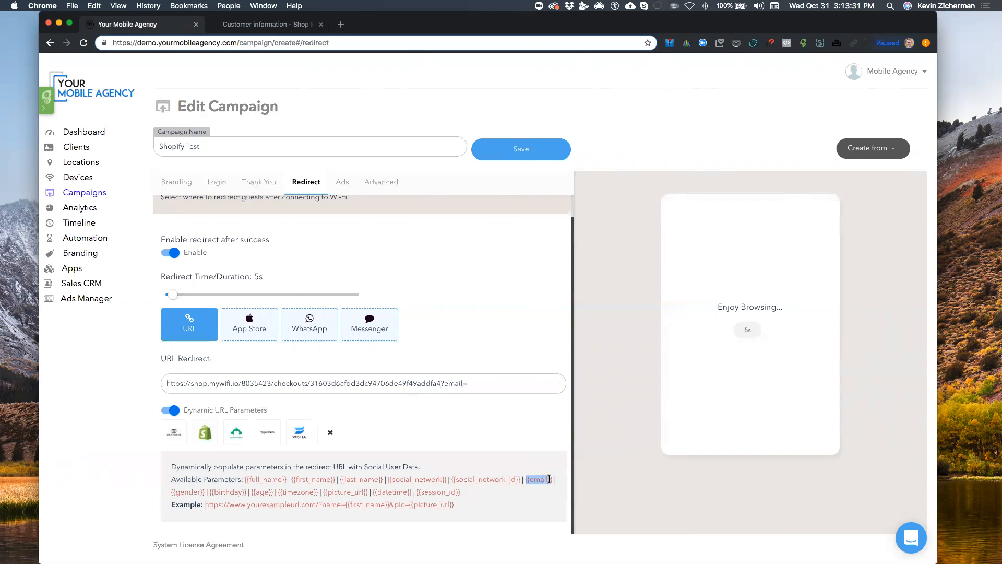
left_click(471, 383)
left_click_drag(443, 382, 511, 386)
key("BackSpace")
key("BackSpace")
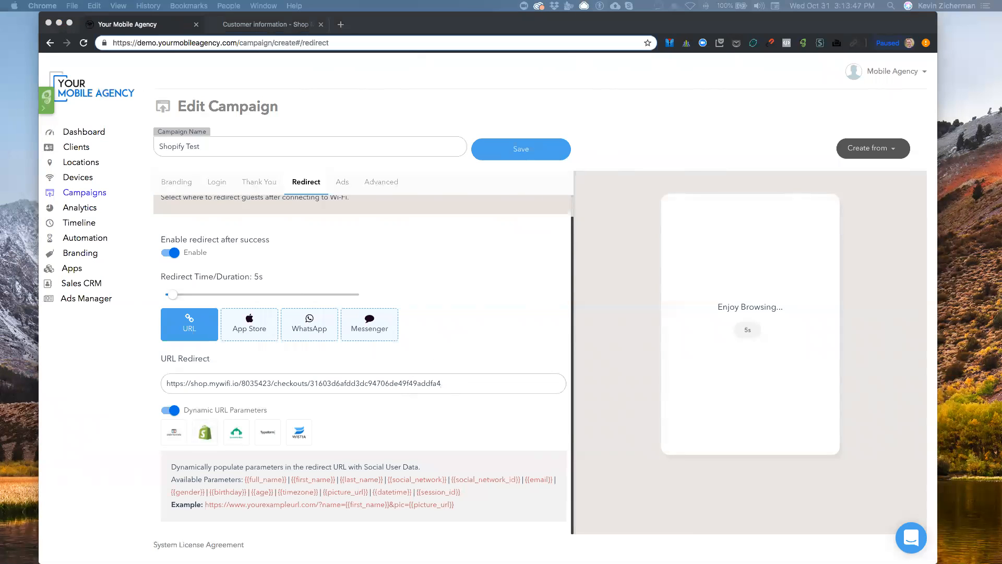
left_click_drag(343, 197, 361, 24)
scroll(424, 288, "down", 10)
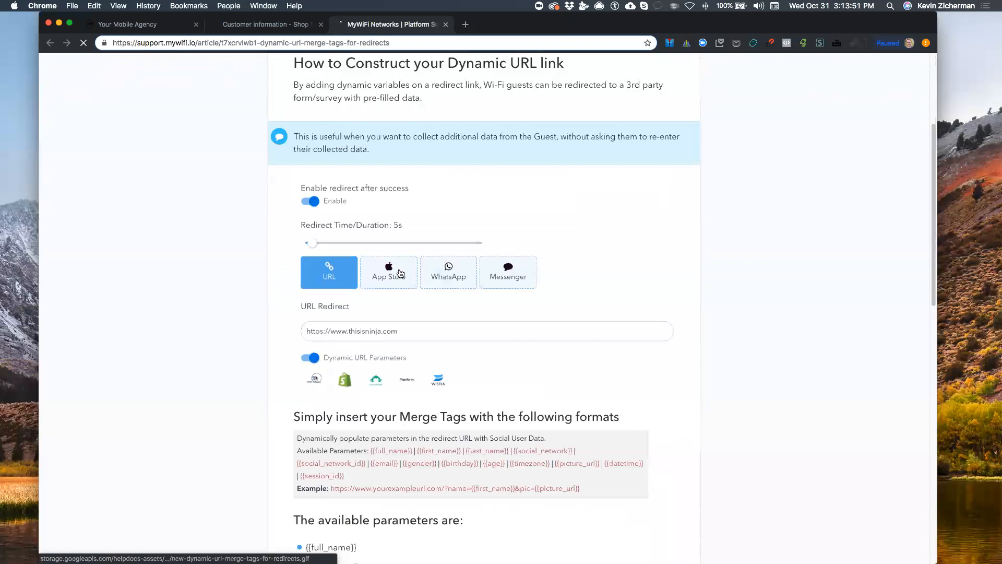
scroll(383, 270, "down", 7)
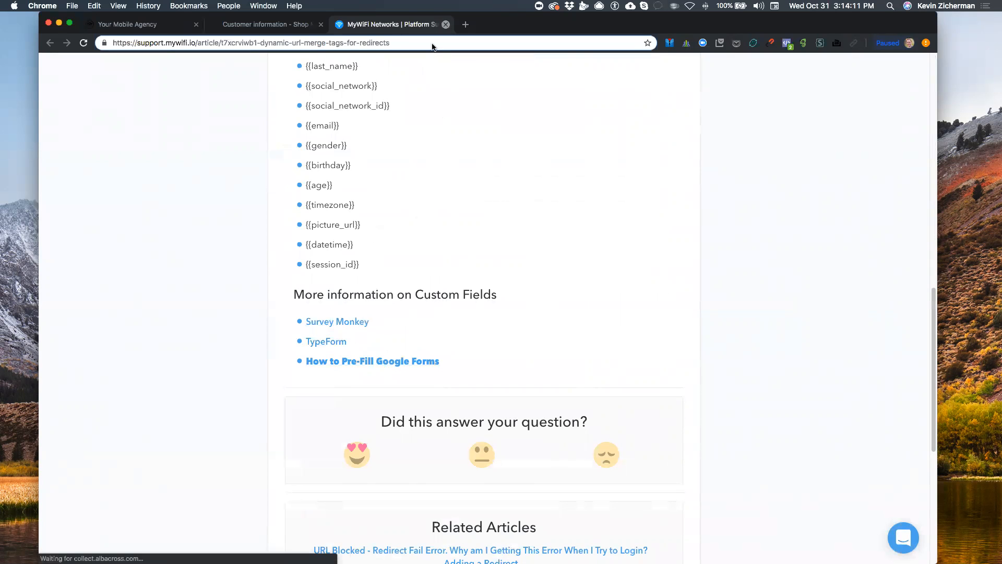
Close the merge-tags help, append the Shopify email parameters to Shopify Test's redirect, and save
left_click(446, 24)
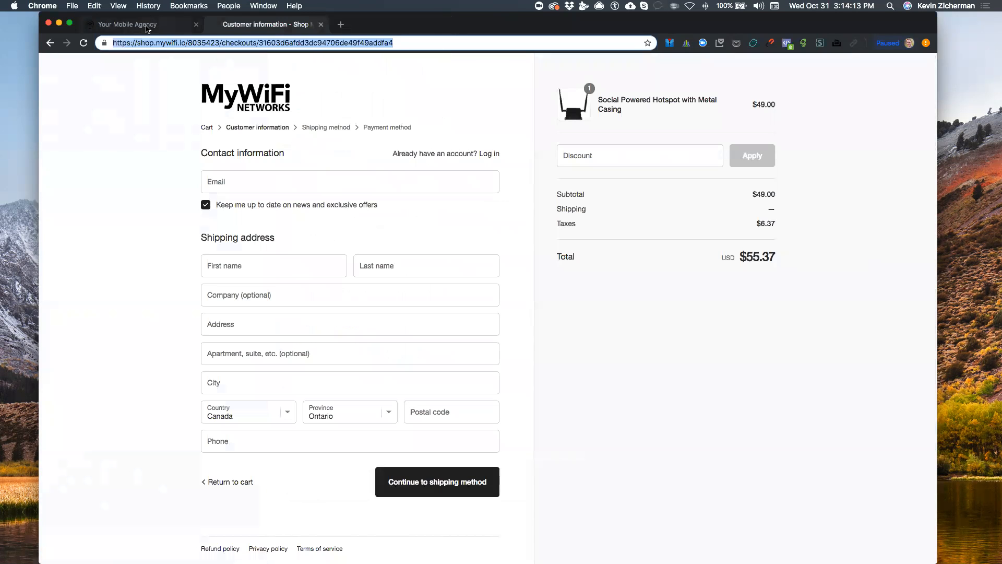
left_click(157, 24)
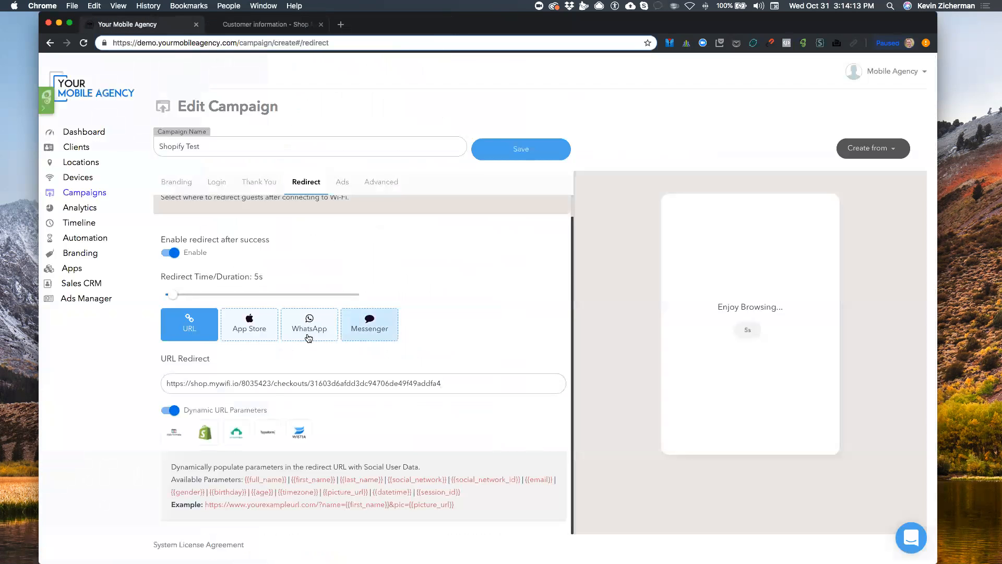
left_click(205, 432)
left_click(545, 157)
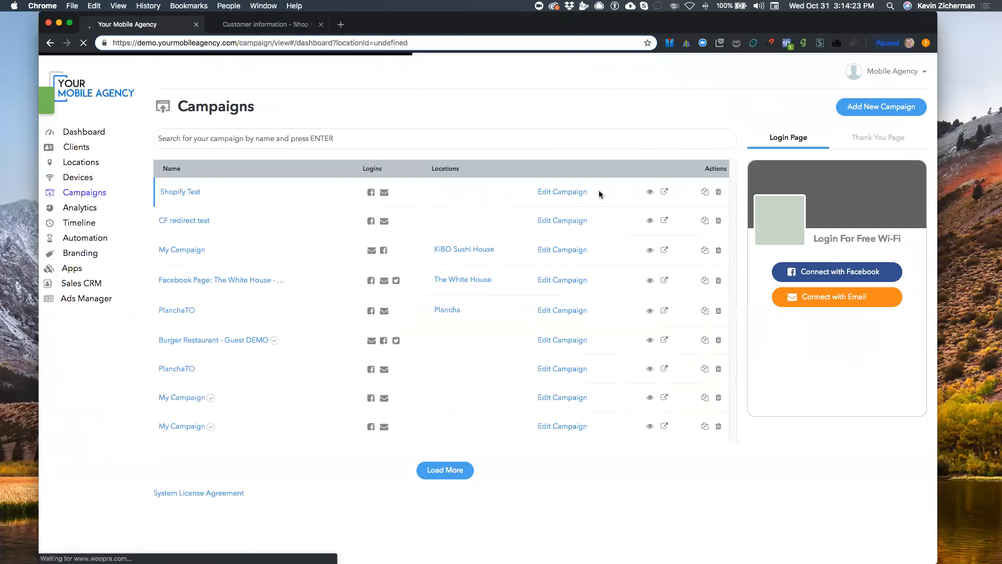
Open Shopify Test's login preview, accept the terms, and connect with a guest email address
left_click(665, 192)
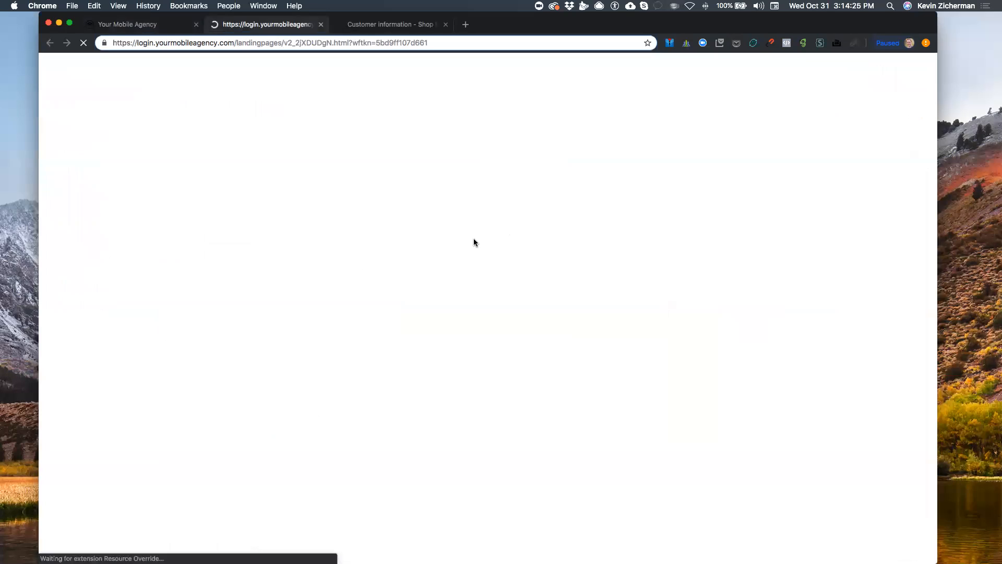
left_click(487, 206)
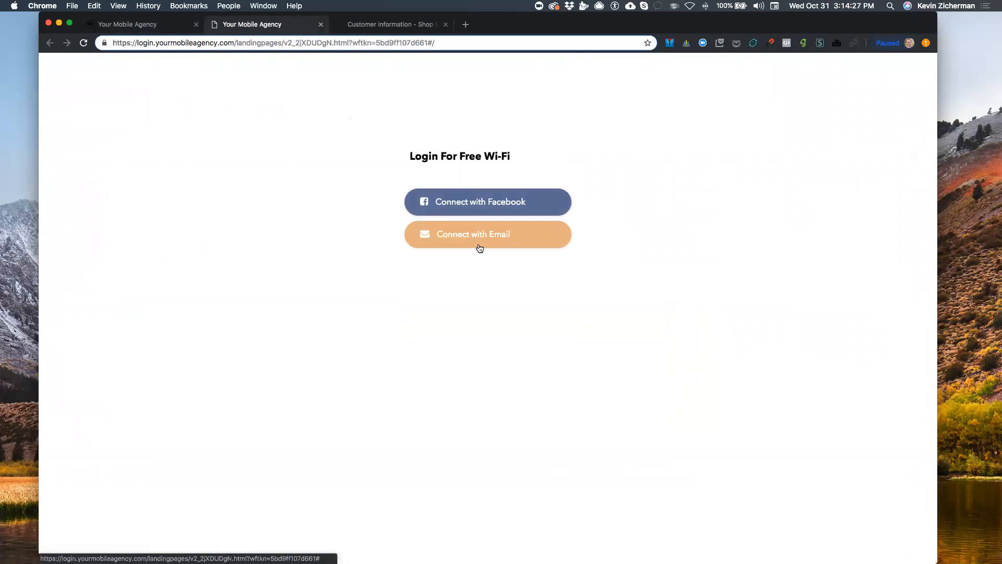
left_click(483, 236)
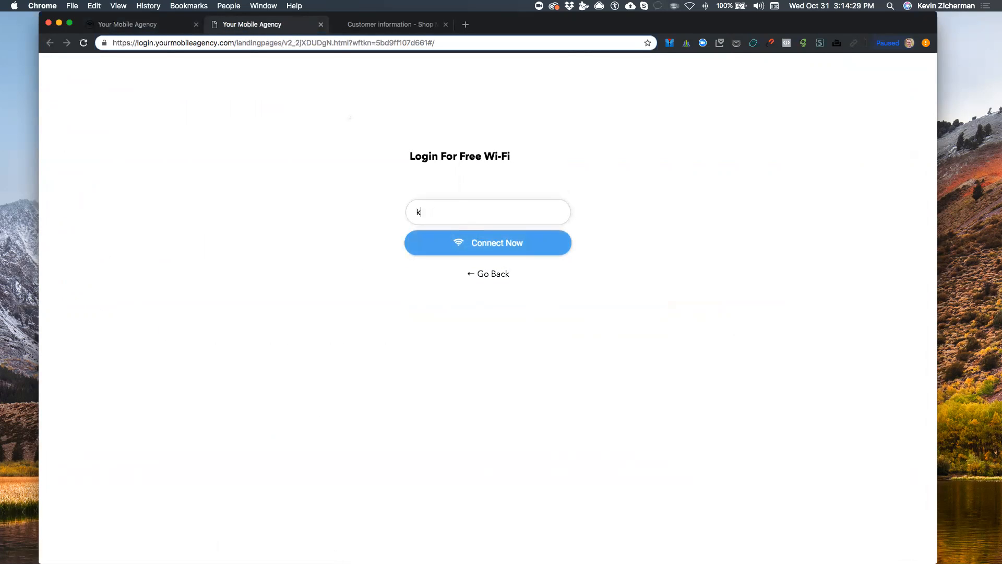
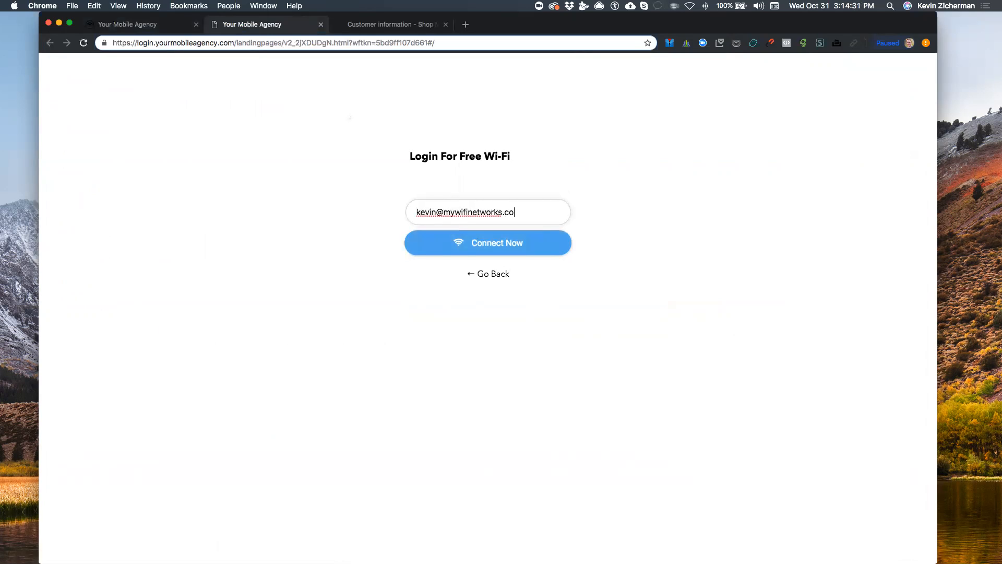
left_click(491, 242)
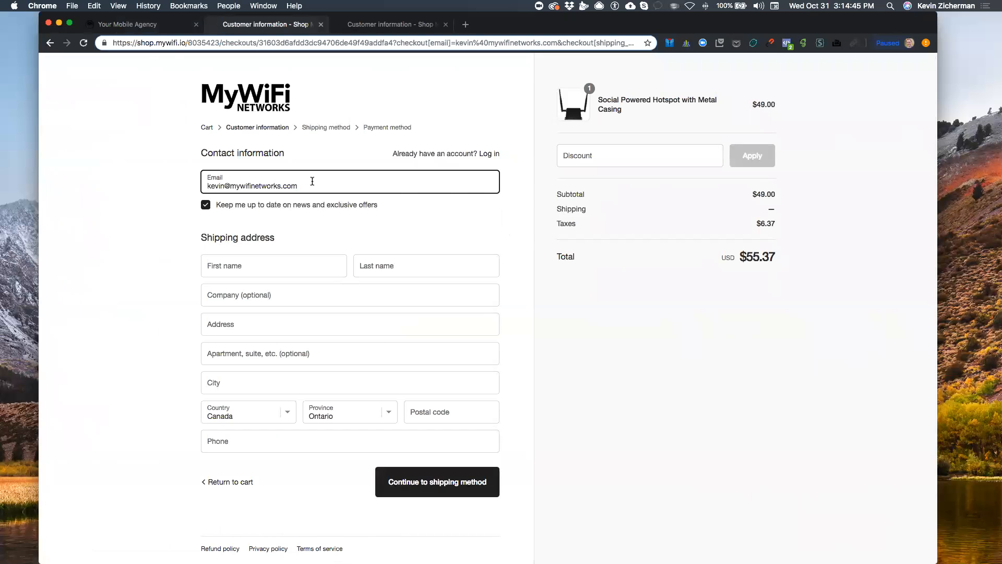
Scroll through the Shopify checkout form and check the First and Last name fields
scroll(312, 182, "up", 5)
scroll(312, 181, "left", 2)
scroll(312, 181, "up", 1)
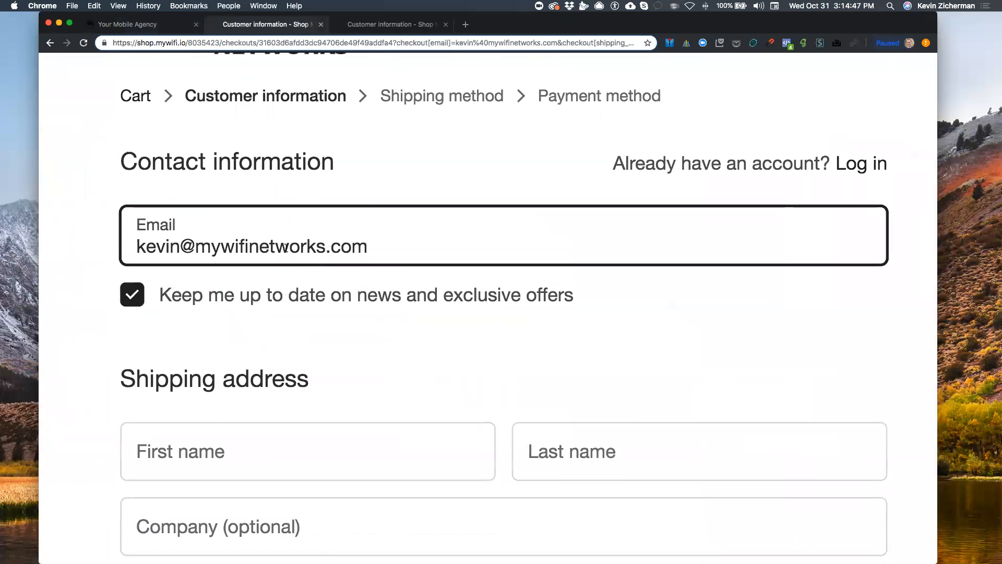
scroll(294, 260, "down", 3)
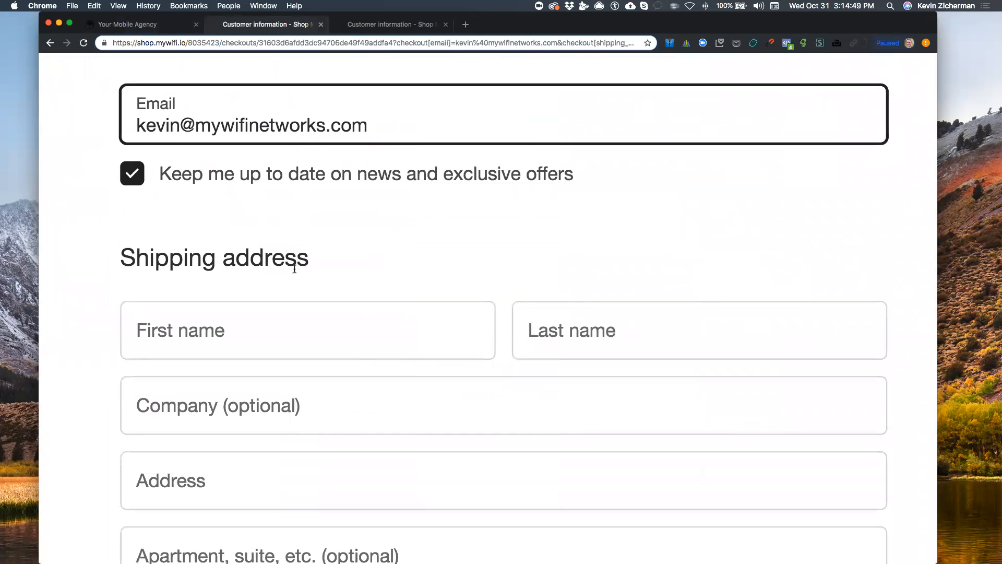
scroll(294, 269, "down", 3)
scroll(287, 215, "up", 1)
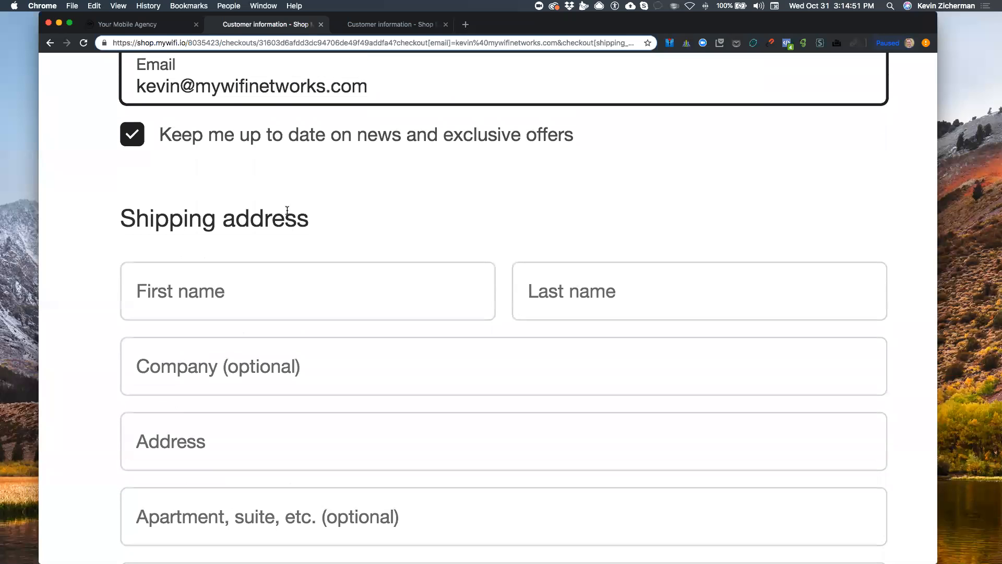
left_click(331, 306)
key("Tab")
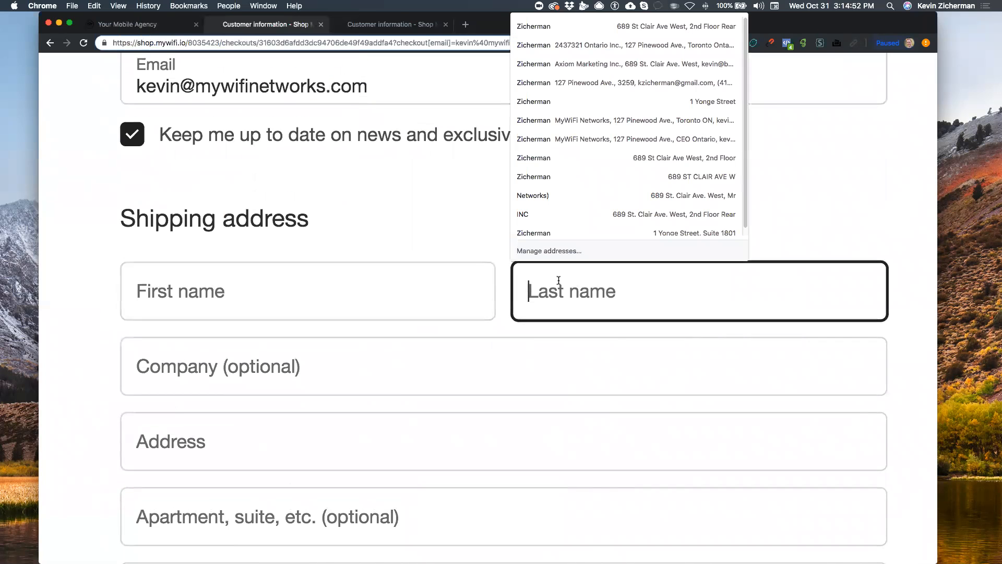
left_click(378, 328)
scroll(374, 308, "down", 10)
scroll(372, 296, "down", 4)
scroll(371, 298, "down", 10)
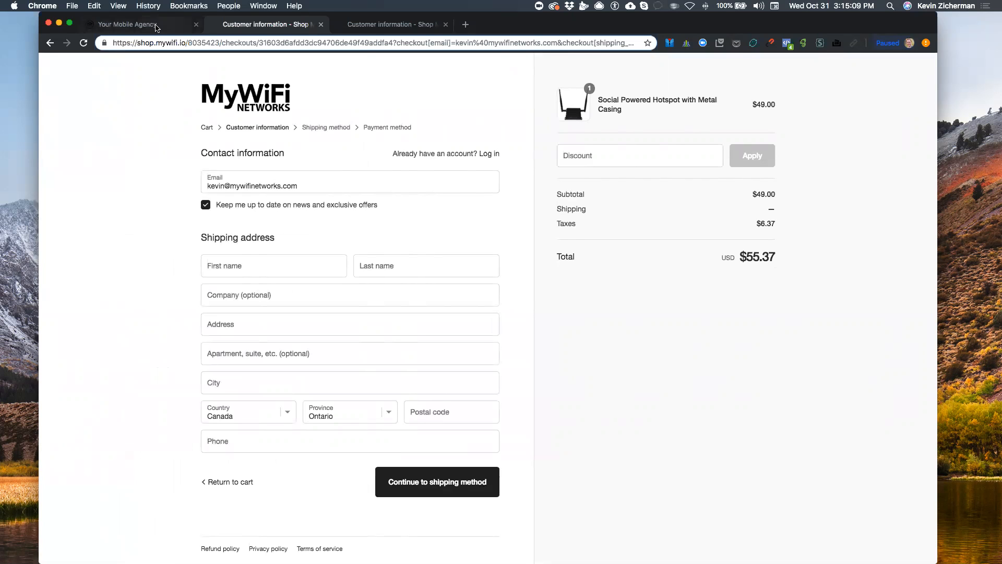
Compare the email-prefilled checkout with the original empty one, then return to the campaigns list
left_click(136, 25)
left_click(392, 26)
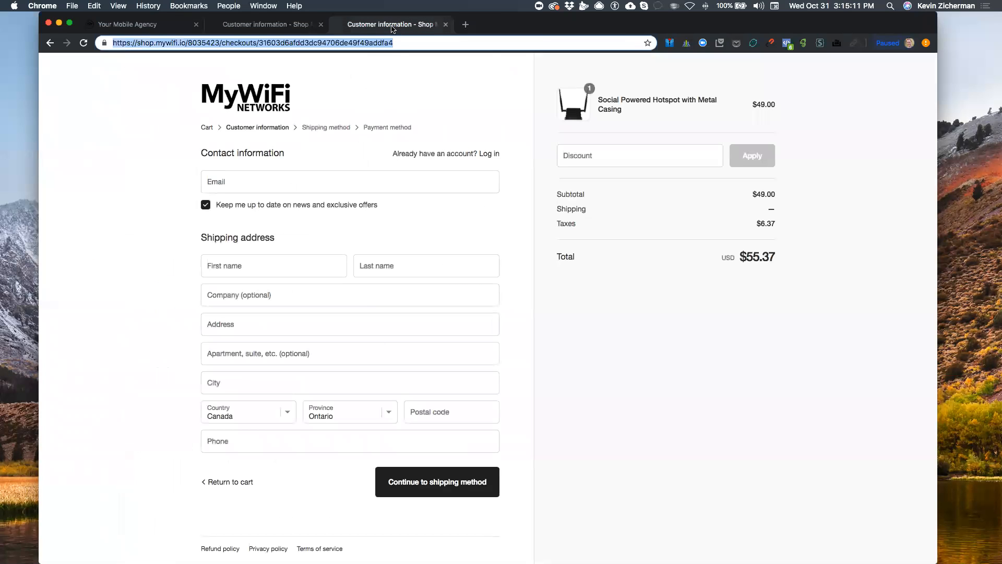
left_click(241, 25)
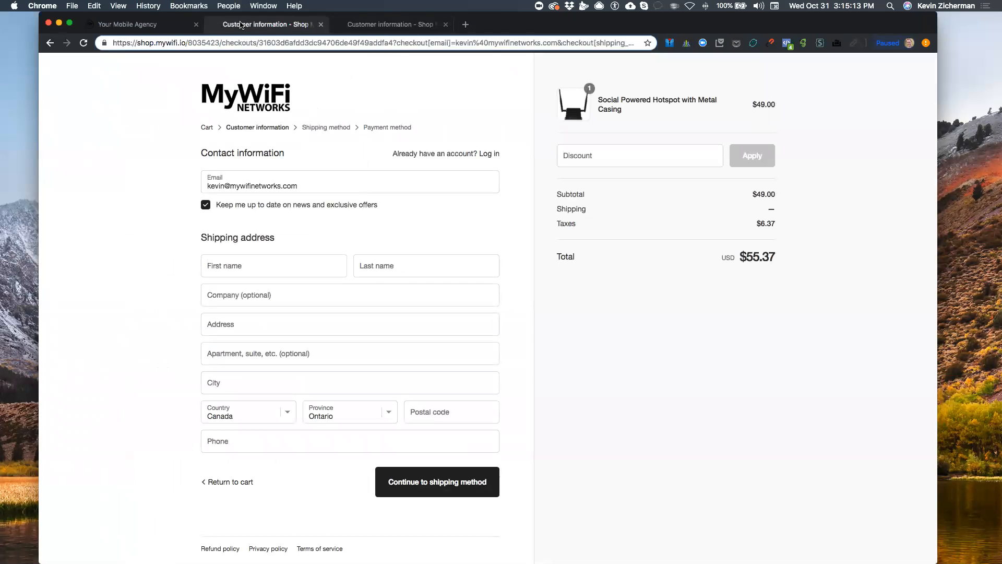
left_click(157, 24)
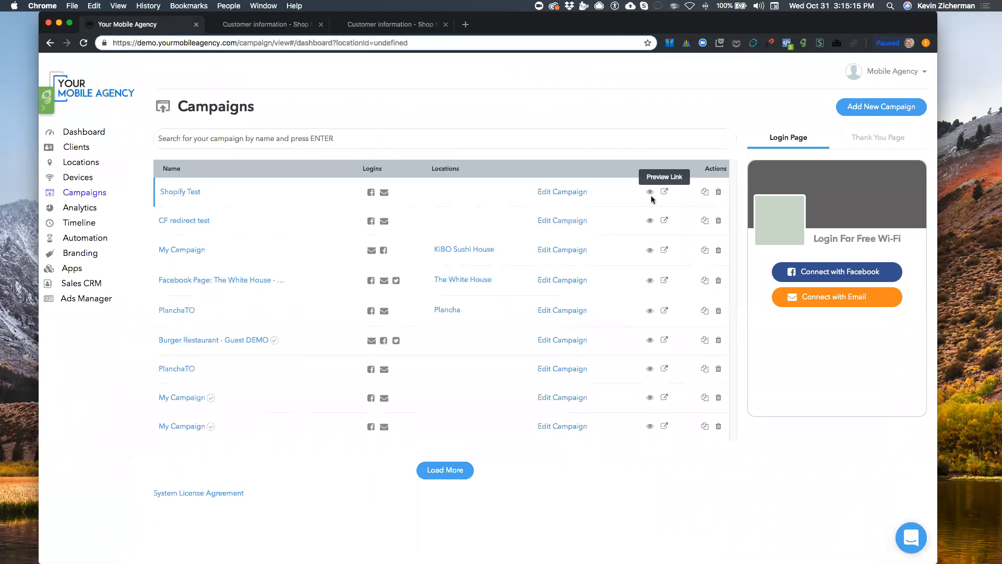
Review Shopify Test's URL Redirect with its email parameter under the Redirect settings, then start a new tab
left_click(547, 192)
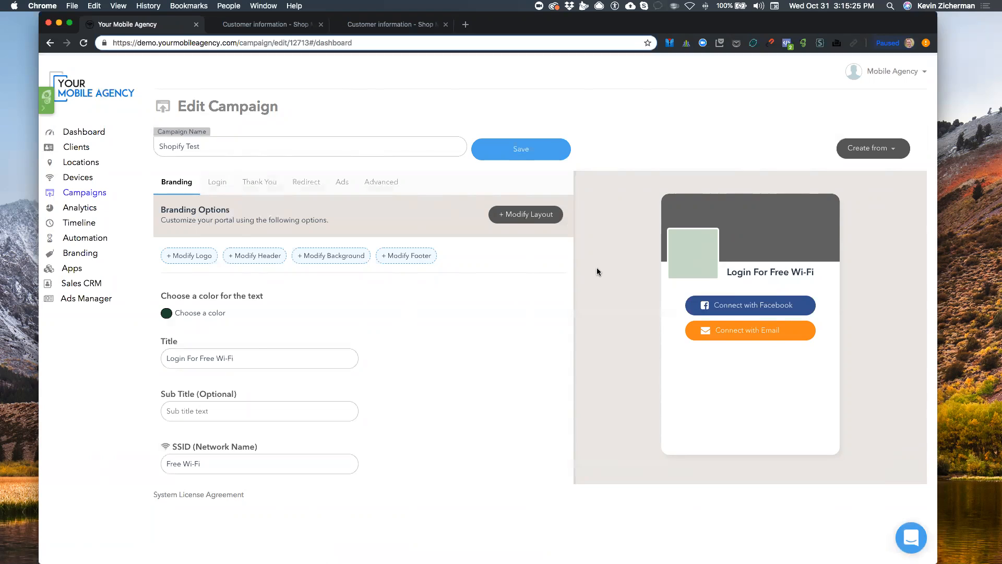
left_click(312, 186)
scroll(315, 324, "down", 1)
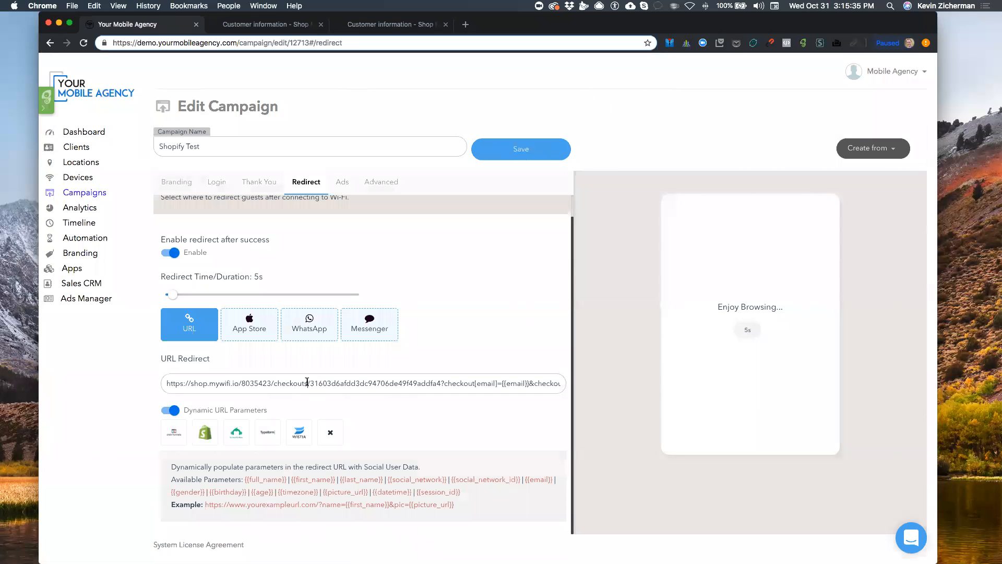
scroll(286, 429, "up", 3)
scroll(286, 429, "up", 5)
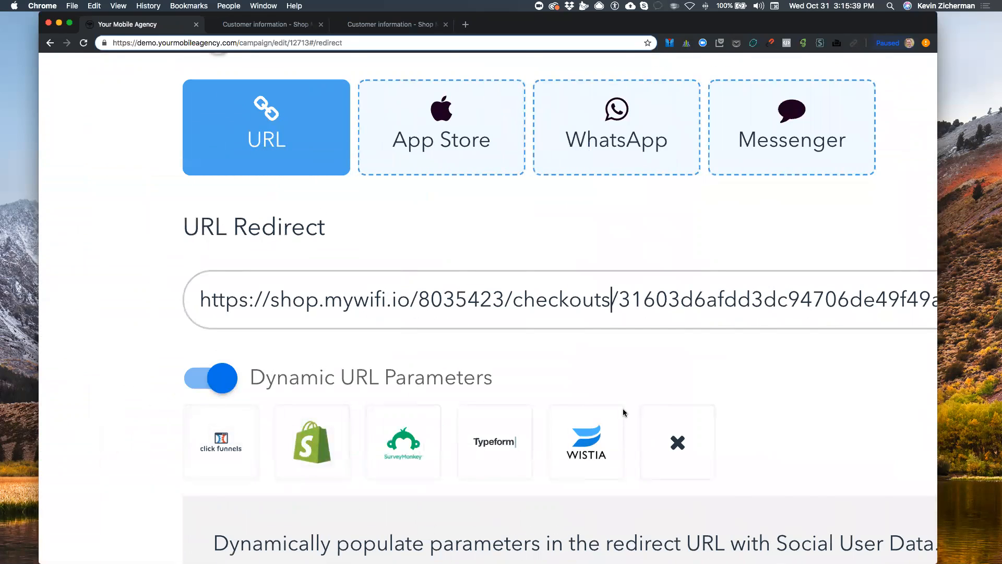
scroll(622, 412, "down", 4)
scroll(623, 409, "right", 4)
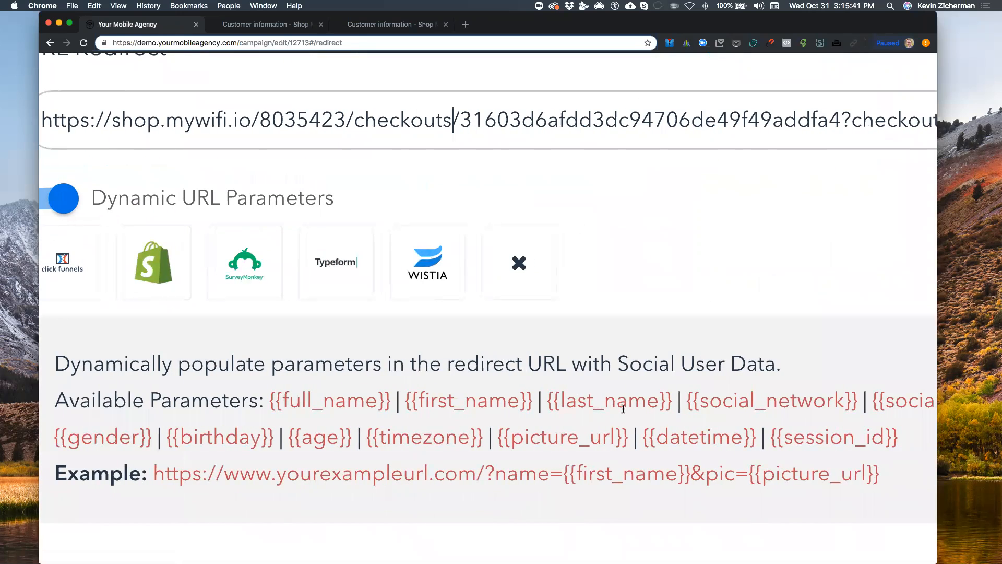
scroll(517, 453, "down", 8)
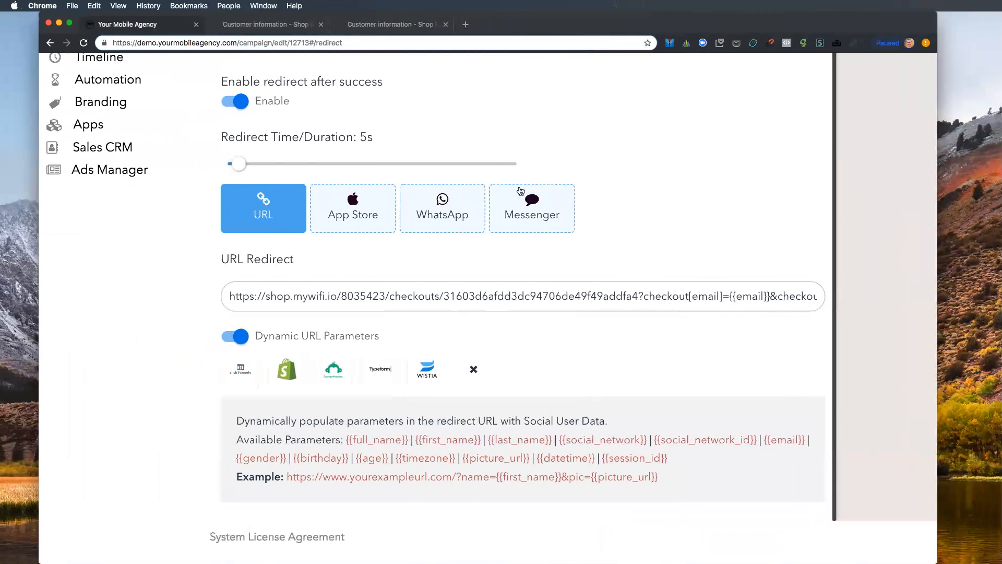
left_click(465, 24)
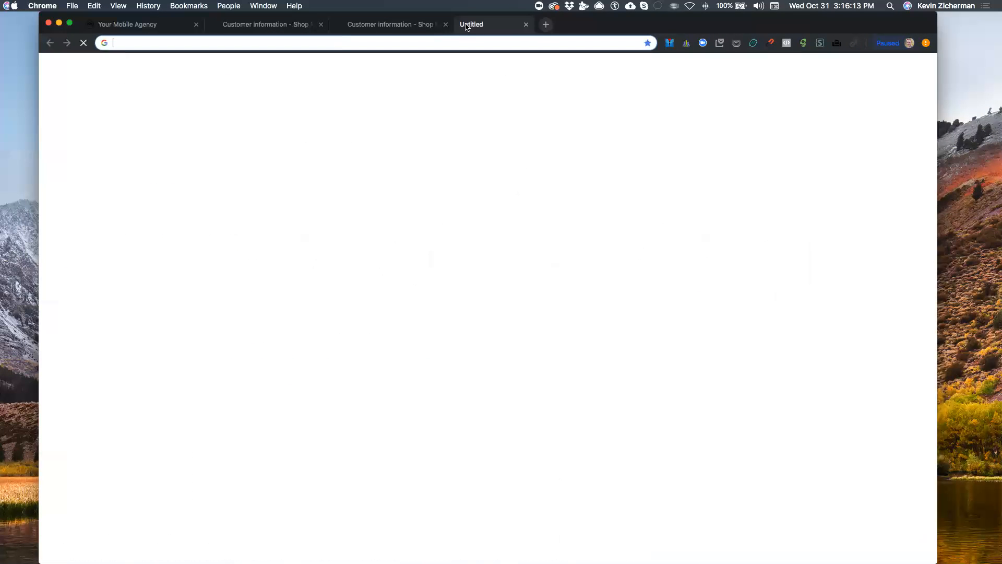
Load the MyWiFi Networks Plans & Pricing page from the 'my' address-bar suggestion
type("mywifi.io")
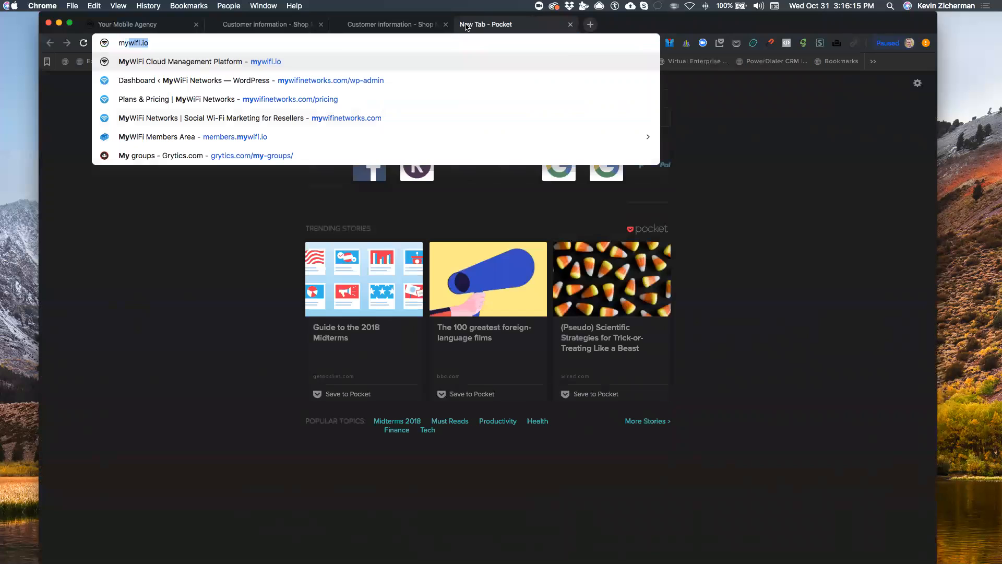
key("Down")
key("Down")
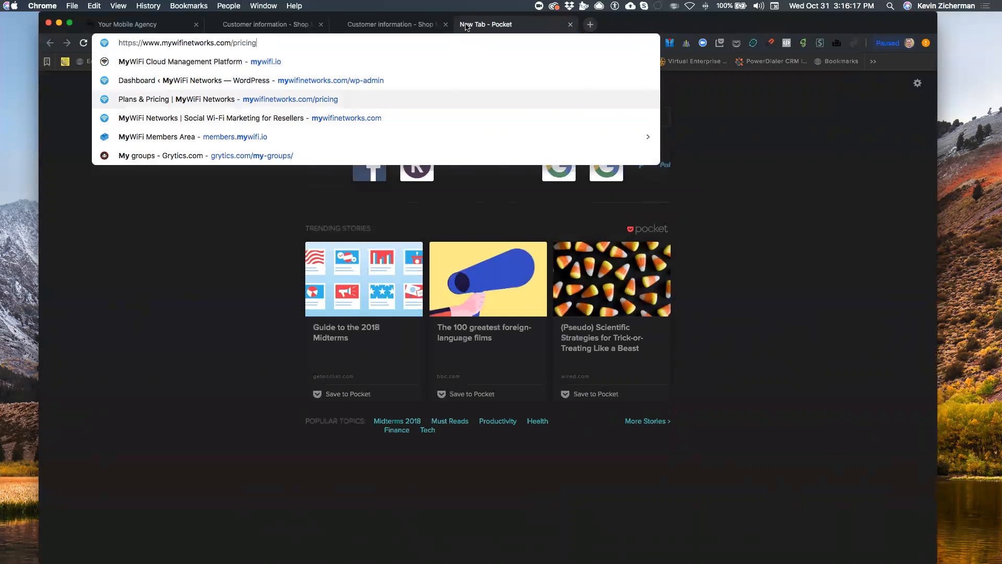
key("Return")
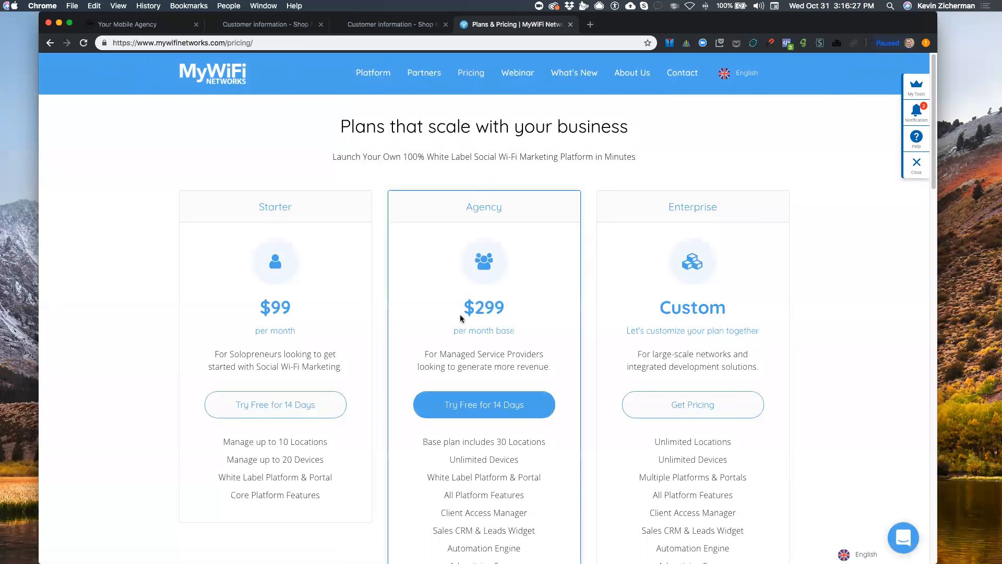
Highlight the Agency plan's $299 price and the locations text while reviewing Starter, Agency and Enterprise
left_click_drag(461, 318, 511, 314)
scroll(509, 315, "down", 3)
left_click(500, 411)
scroll(501, 412, "up", 3)
scroll(512, 365, "down", 2)
scroll(474, 245, "up", 2)
scroll(486, 375, "down", 2)
left_click_drag(496, 337, 539, 339)
left_click(549, 344)
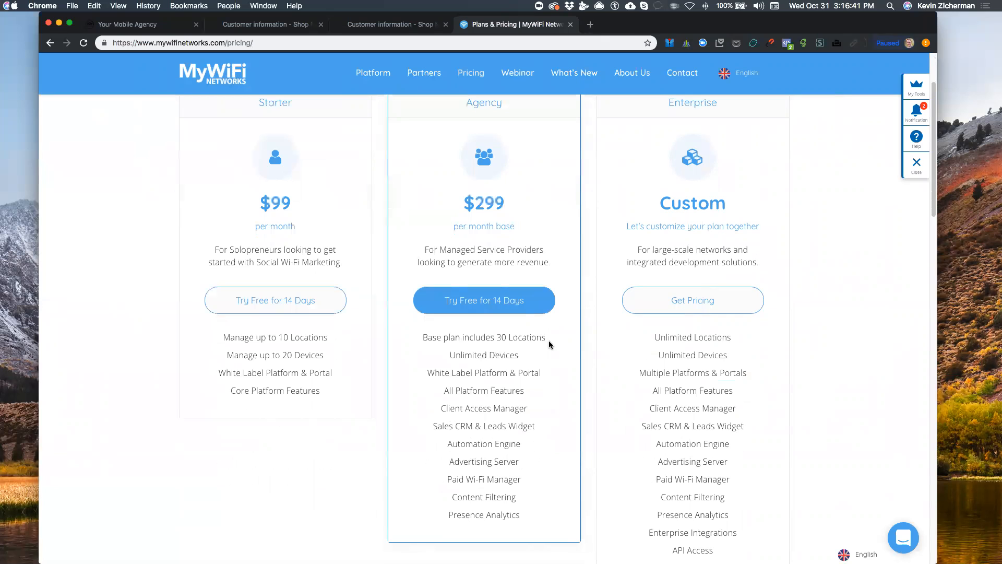
scroll(549, 345, "up", 2)
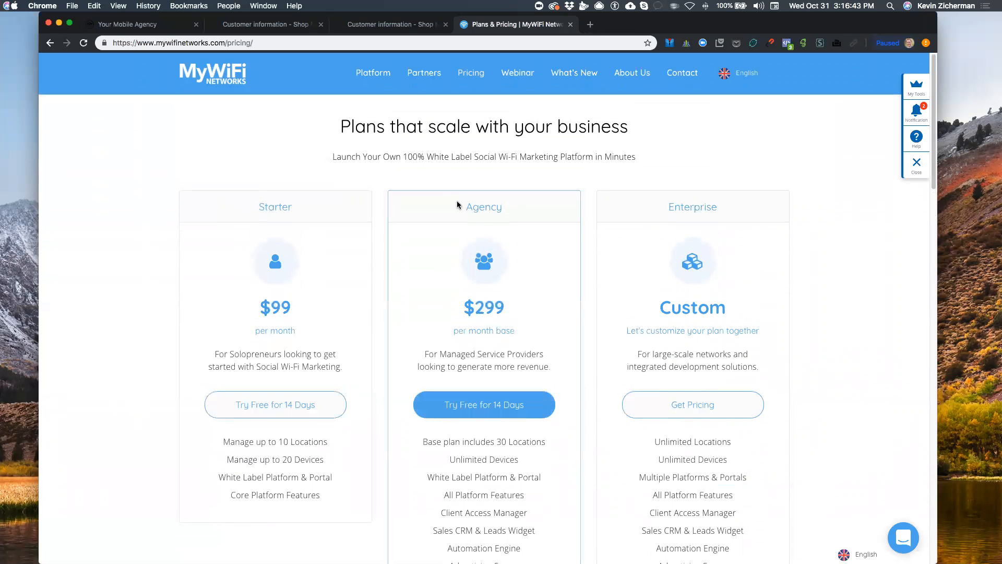